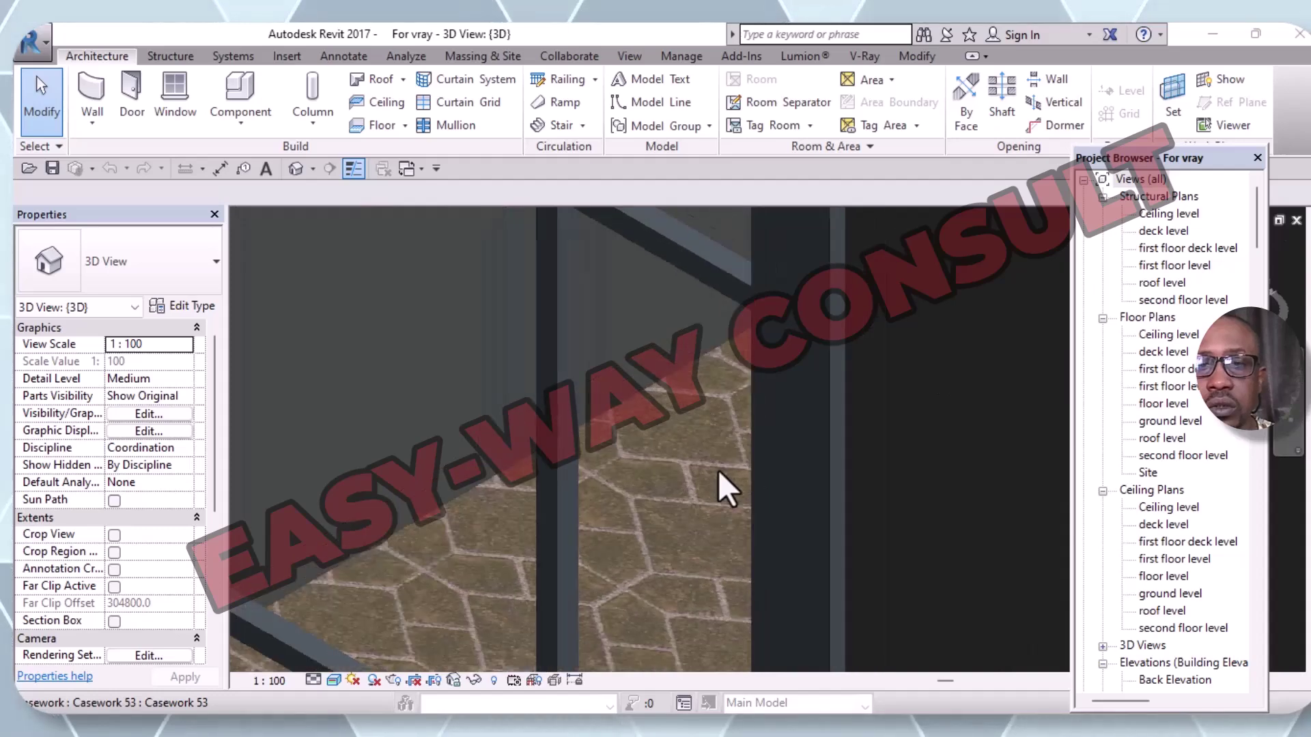
Step: Examine the exterior glazing curtain wall set into the front wall of the separate block in the 3D view
{"action": "scroll", "coordinate": [666, 478], "scroll_direction": "up", "scroll_amount": 1}
{"action": "scroll", "coordinate": [590, 445], "scroll_direction": "down", "scroll_amount": 2}
{"action": "scroll", "coordinate": [588, 443], "scroll_direction": "down", "scroll_amount": 2}
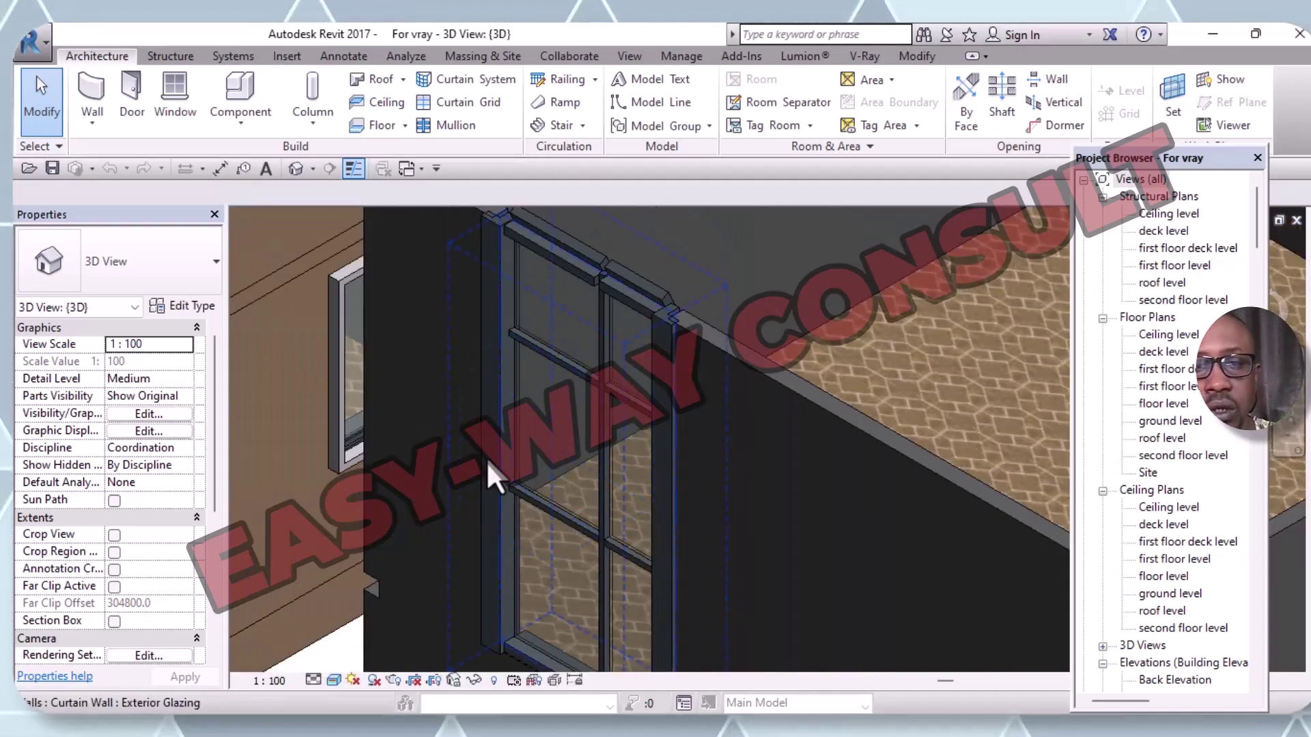
{"action": "middle_click_drag", "start_coordinate": [234, 474], "coordinate": [272, 631], "text": "shift"}
{"action": "scroll", "coordinate": [385, 526], "scroll_direction": "down", "scroll_amount": 6}
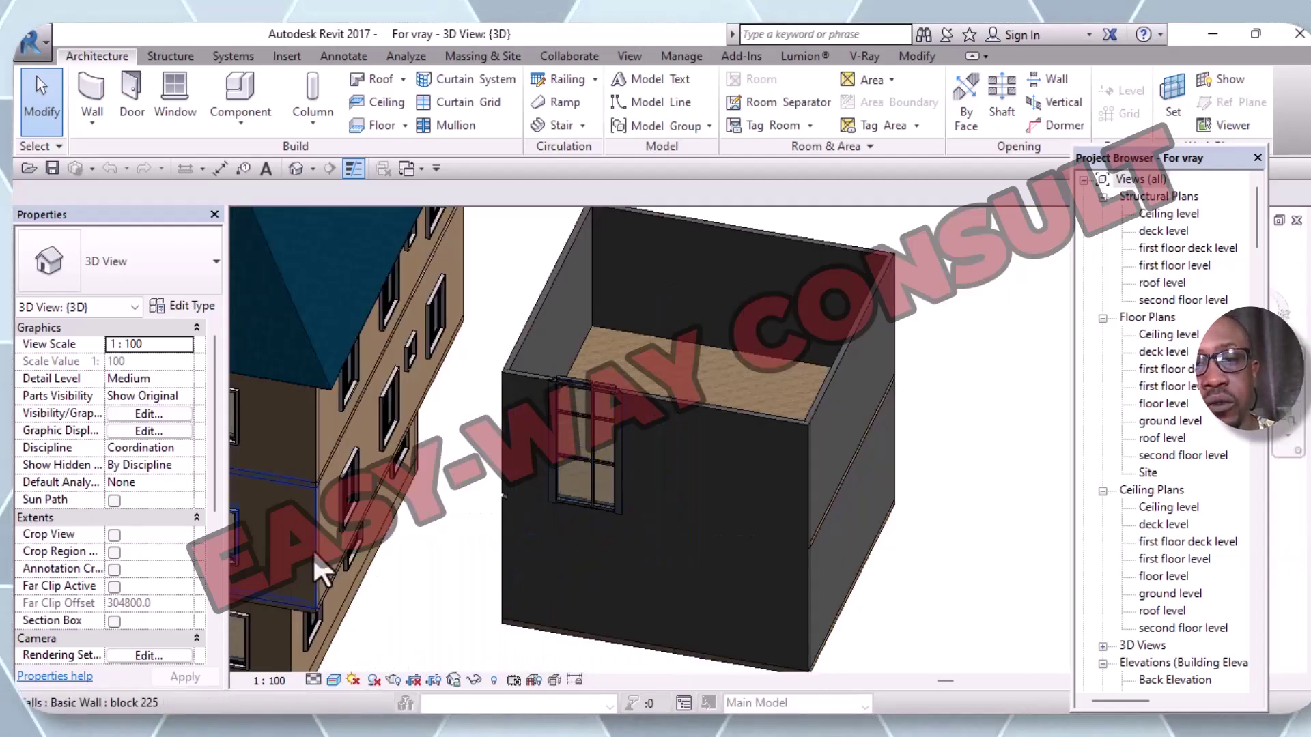
{"action": "middle_click_drag", "start_coordinate": [394, 546], "coordinate": [472, 375], "text": "shift"}
{"action": "scroll", "coordinate": [573, 342], "scroll_direction": "up", "scroll_amount": 6}
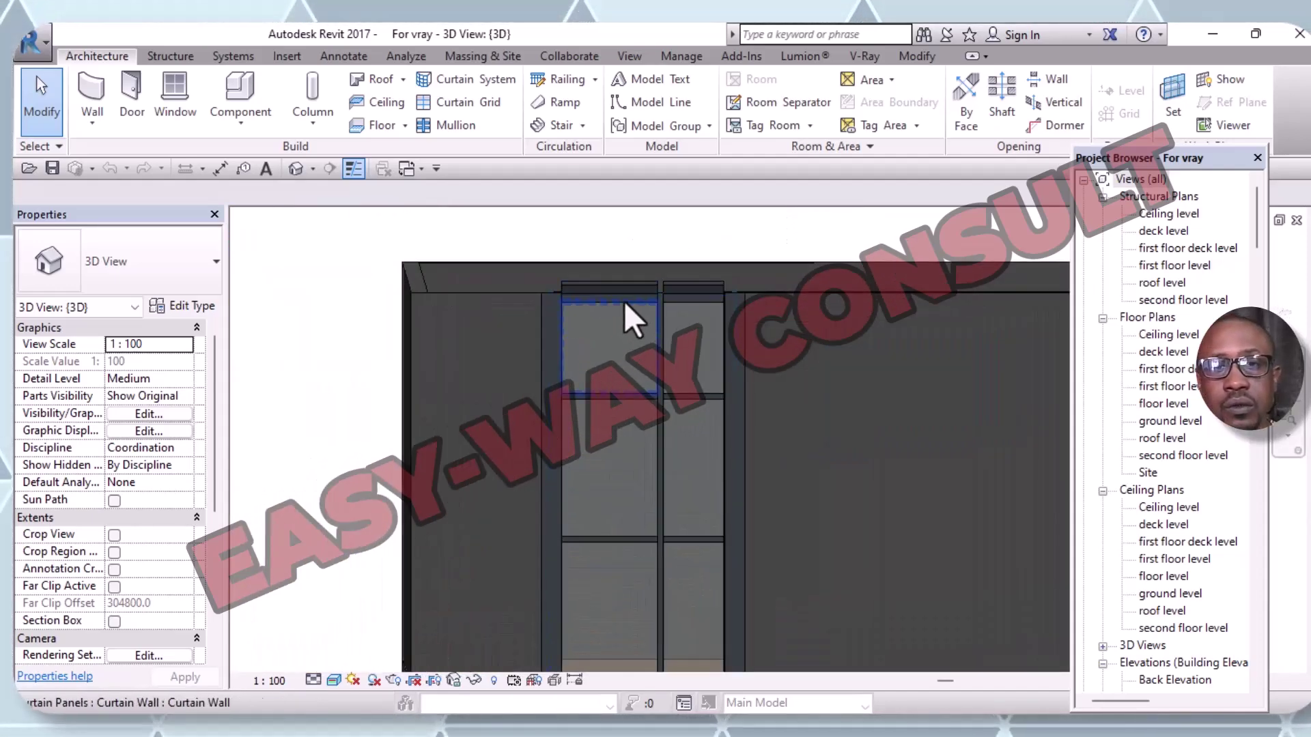
{"action": "left_click", "coordinate": [646, 280]}
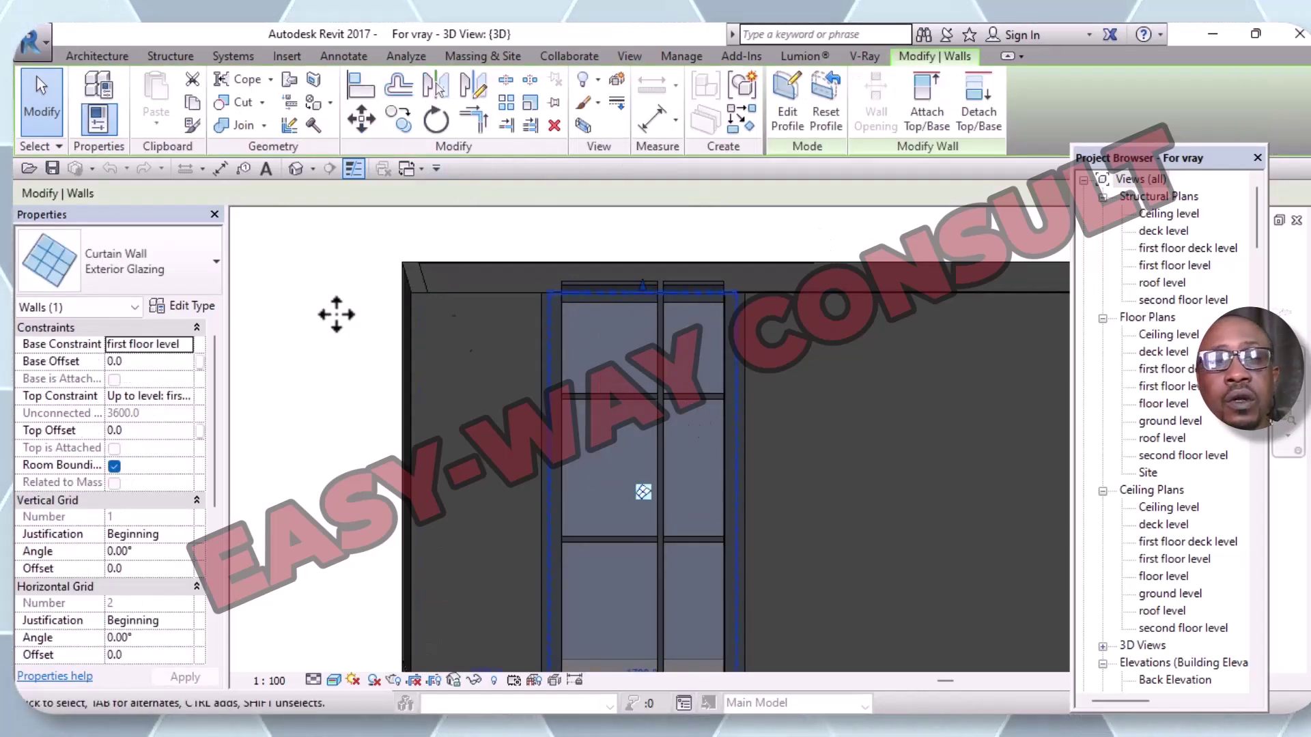
{"action": "left_click", "coordinate": [321, 333]}
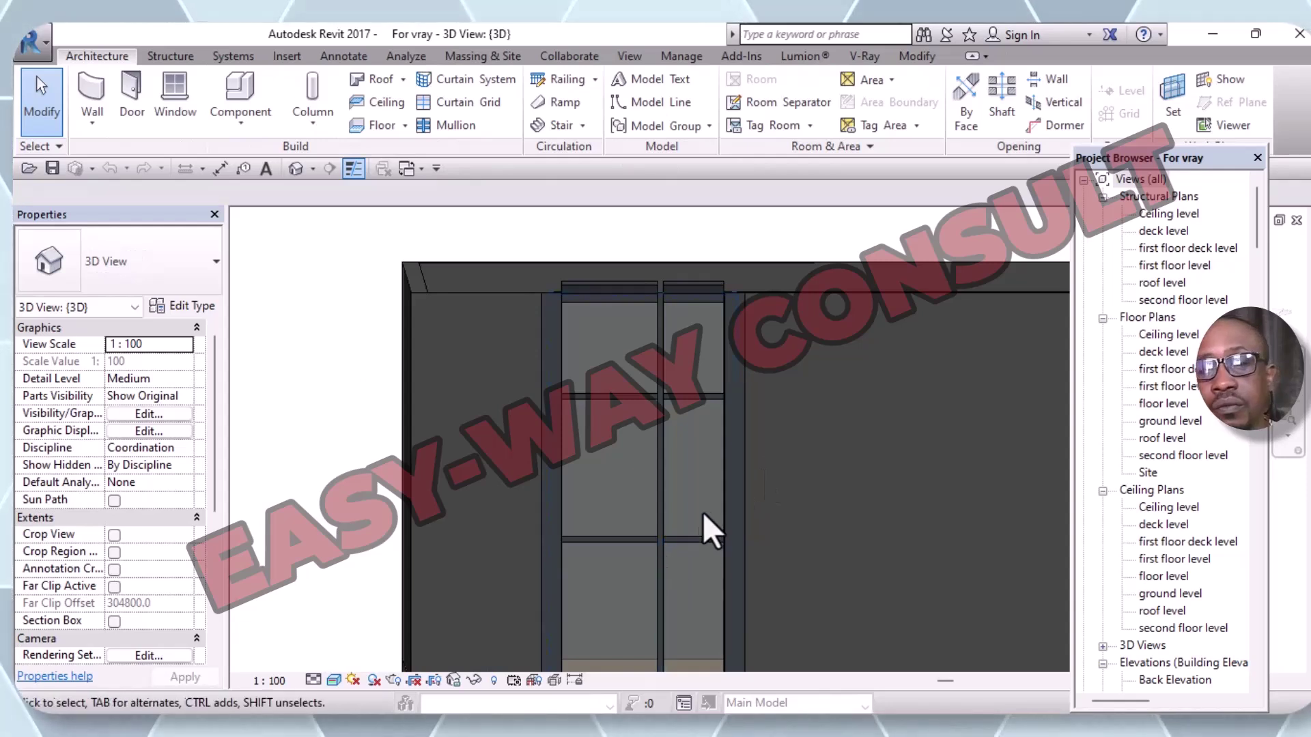
Step: Inspect the curtain wall's full height, its grid divisions and the middle panel of its wider column
{"action": "middle_click_drag", "start_coordinate": [766, 526], "coordinate": [718, 458]}
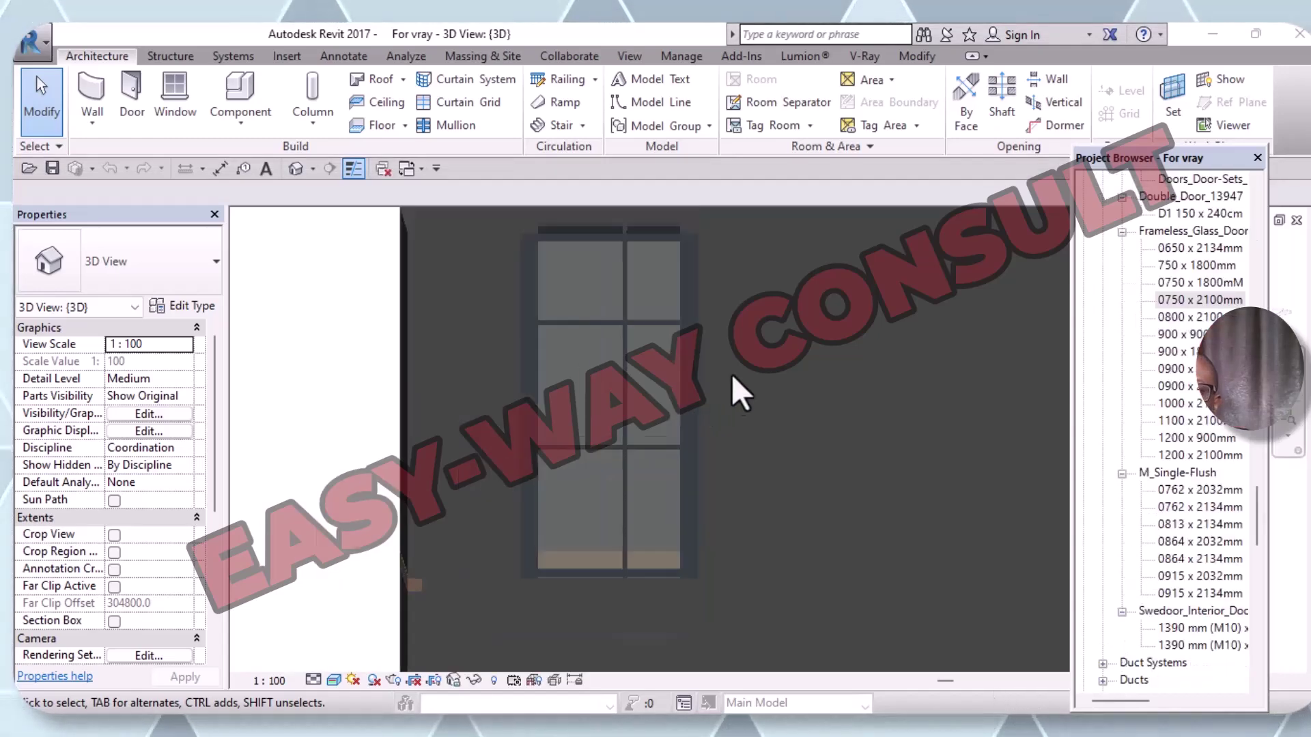
{"action": "scroll", "coordinate": [584, 473], "scroll_direction": "up", "scroll_amount": 1}
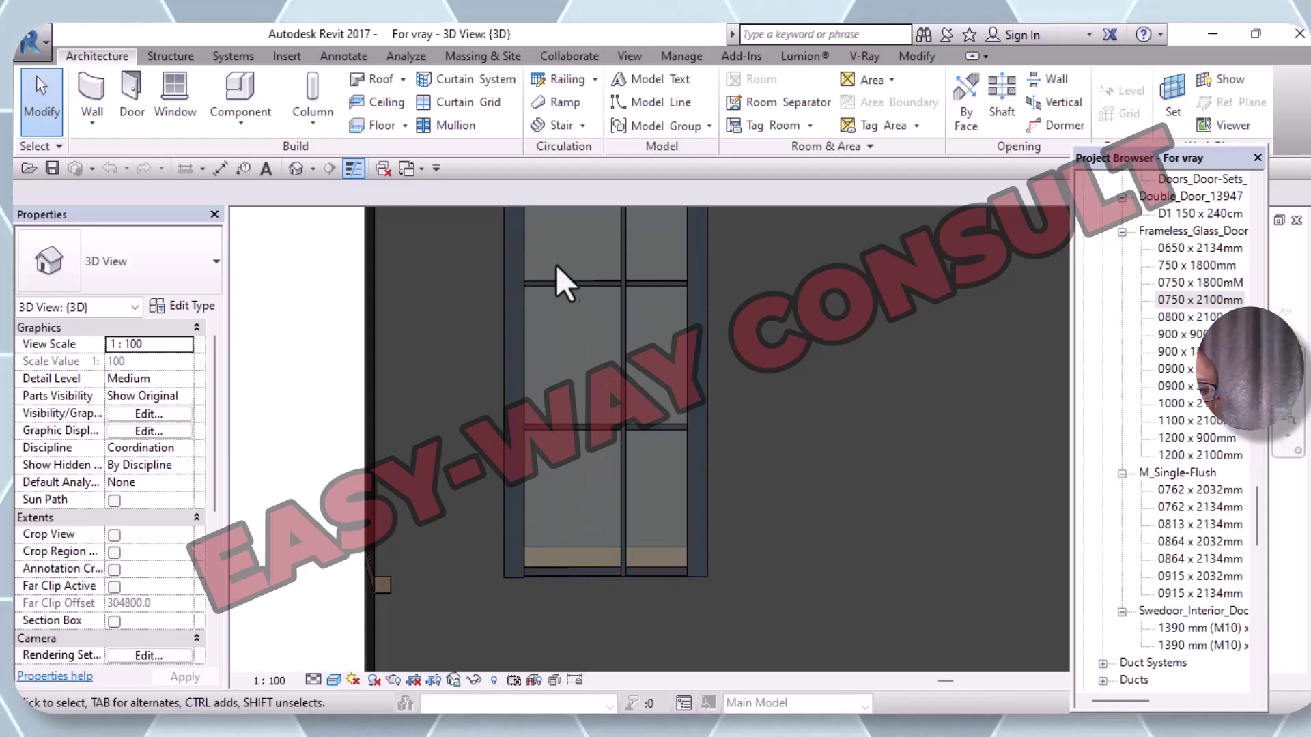
{"action": "scroll", "coordinate": [569, 331], "scroll_direction": "down", "scroll_amount": 1}
{"action": "middle_click_drag", "start_coordinate": [570, 330], "coordinate": [599, 475]}
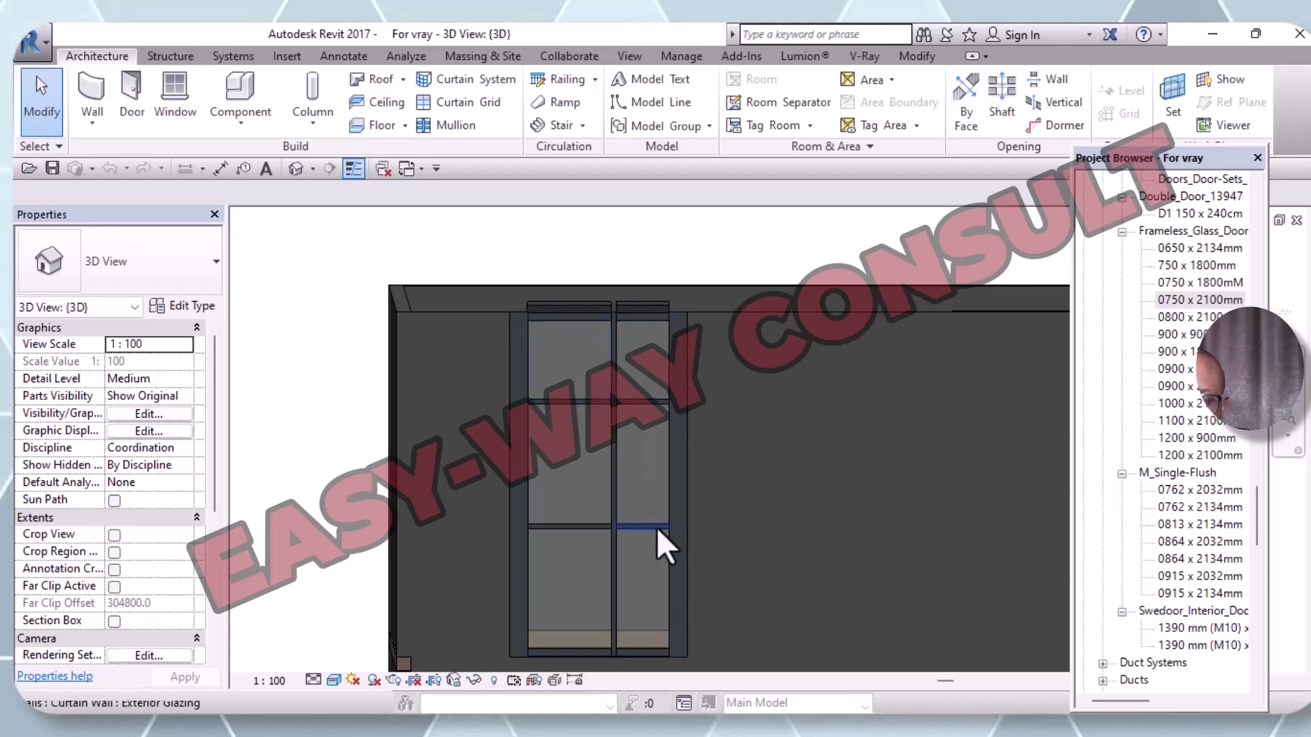
{"action": "left_click", "coordinate": [577, 411]}
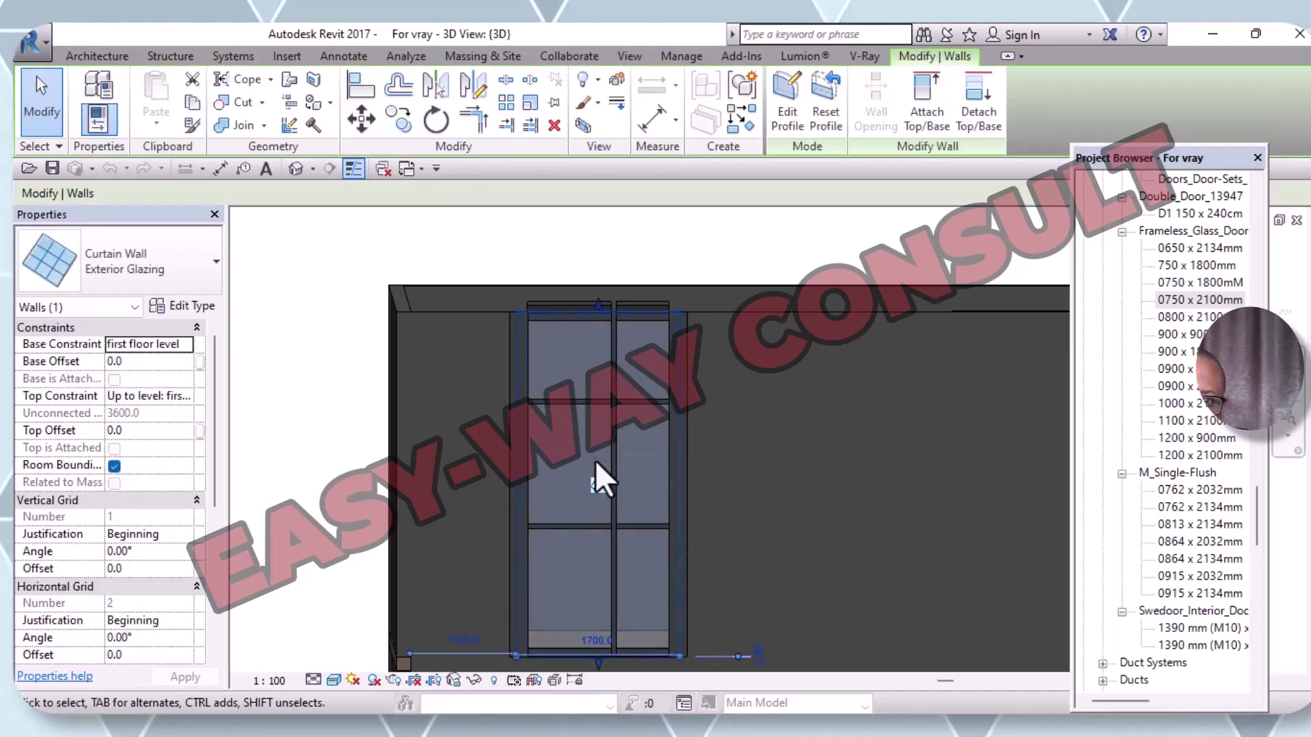
{"action": "left_click", "coordinate": [307, 228]}
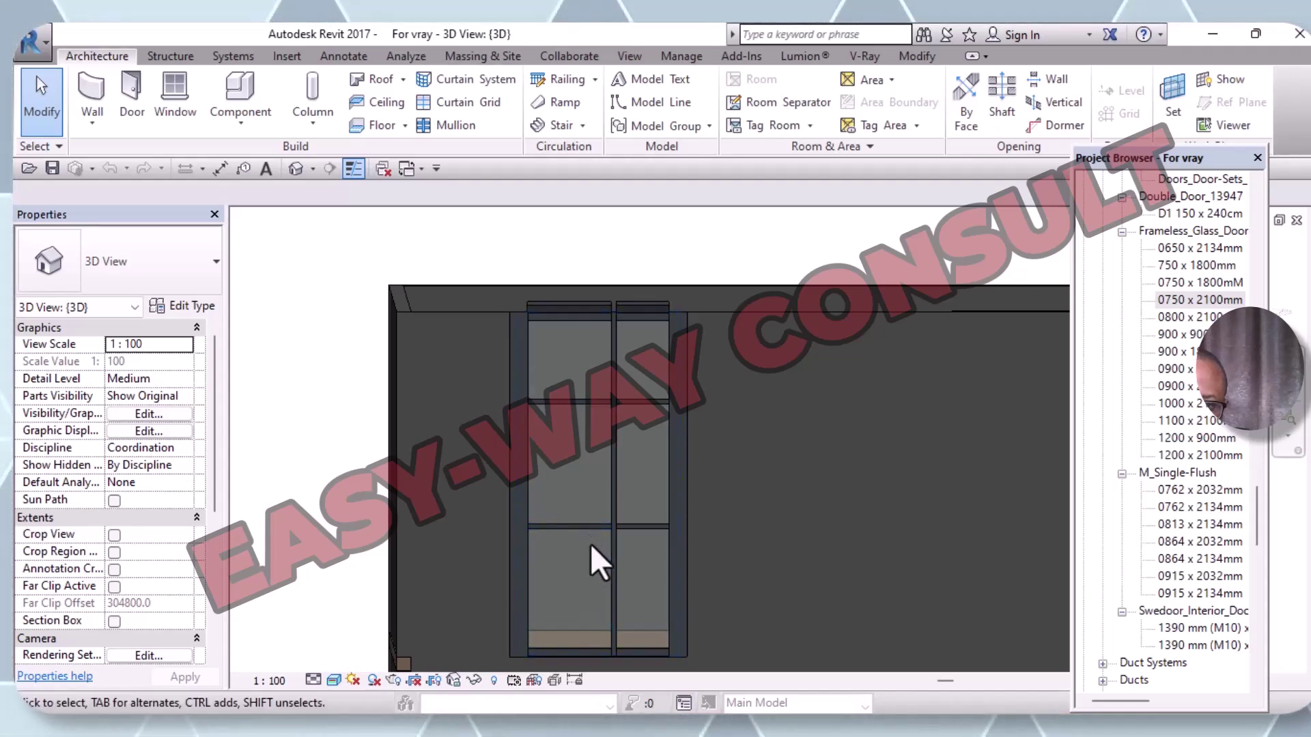
{"action": "scroll", "coordinate": [572, 510], "scroll_direction": "up", "scroll_amount": 2}
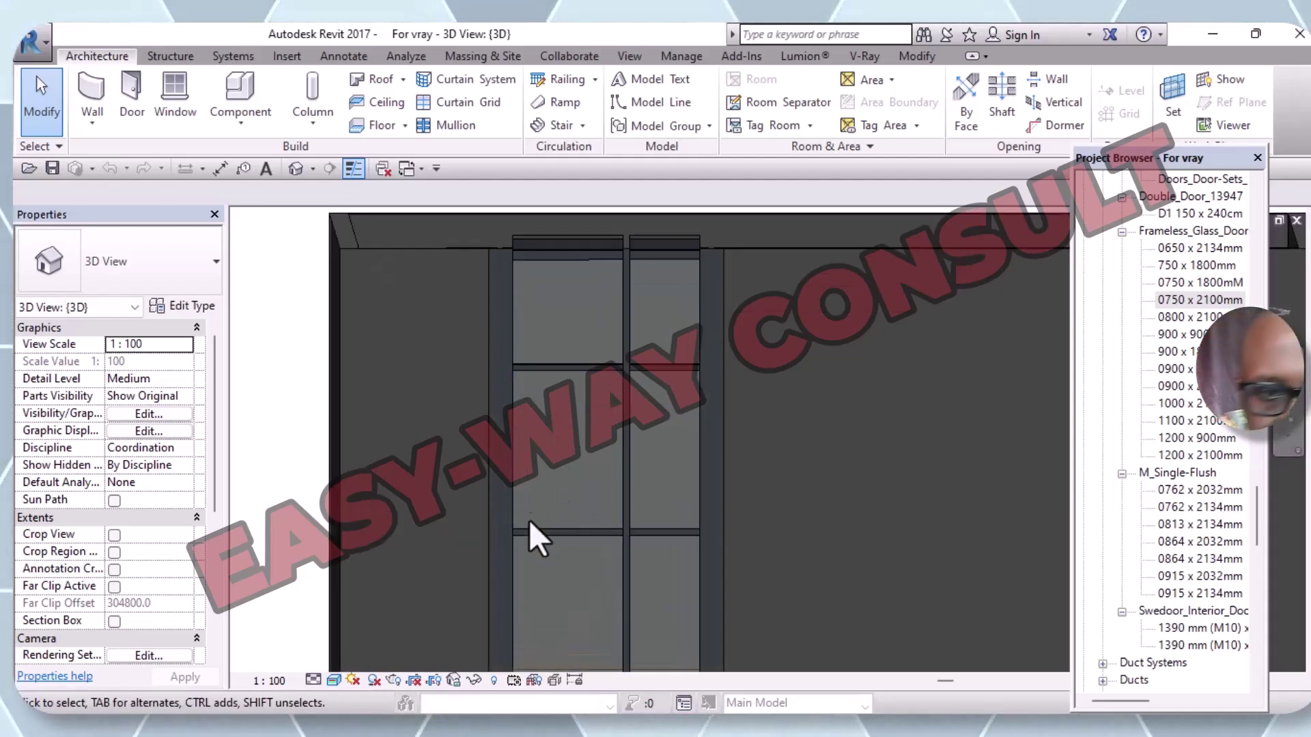
{"action": "left_click", "coordinate": [570, 530]}
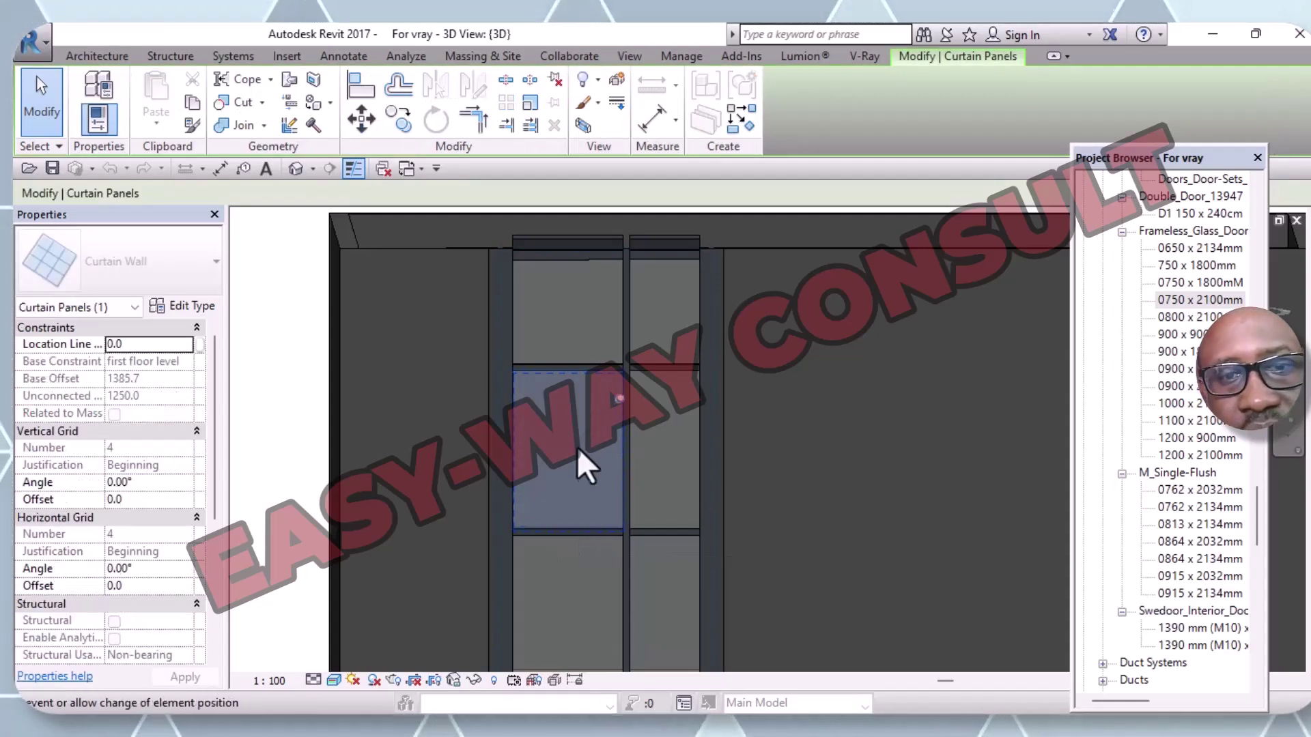
{"action": "left_click", "coordinate": [251, 362]}
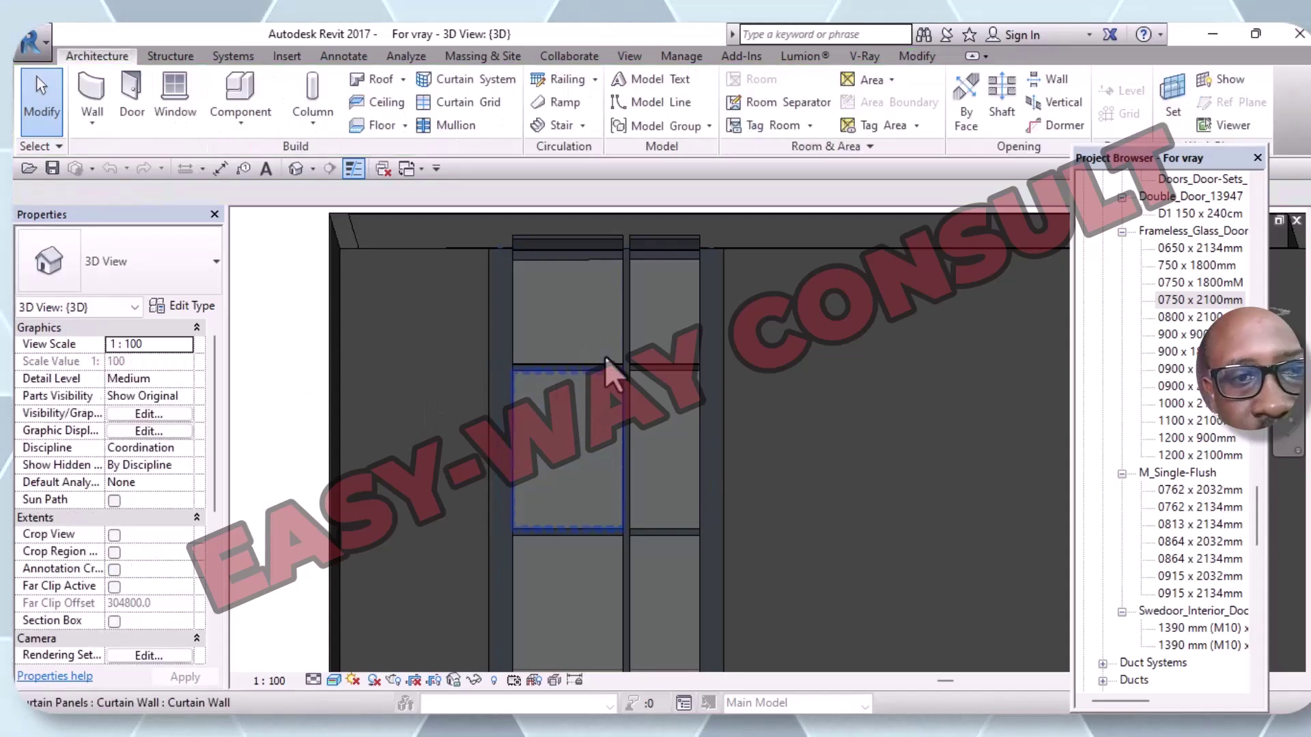
Step: Try to set the curtain wall type's Curtain Panel parameter to Curtain Wall : Exterior Glazing
{"action": "left_click", "coordinate": [518, 273]}
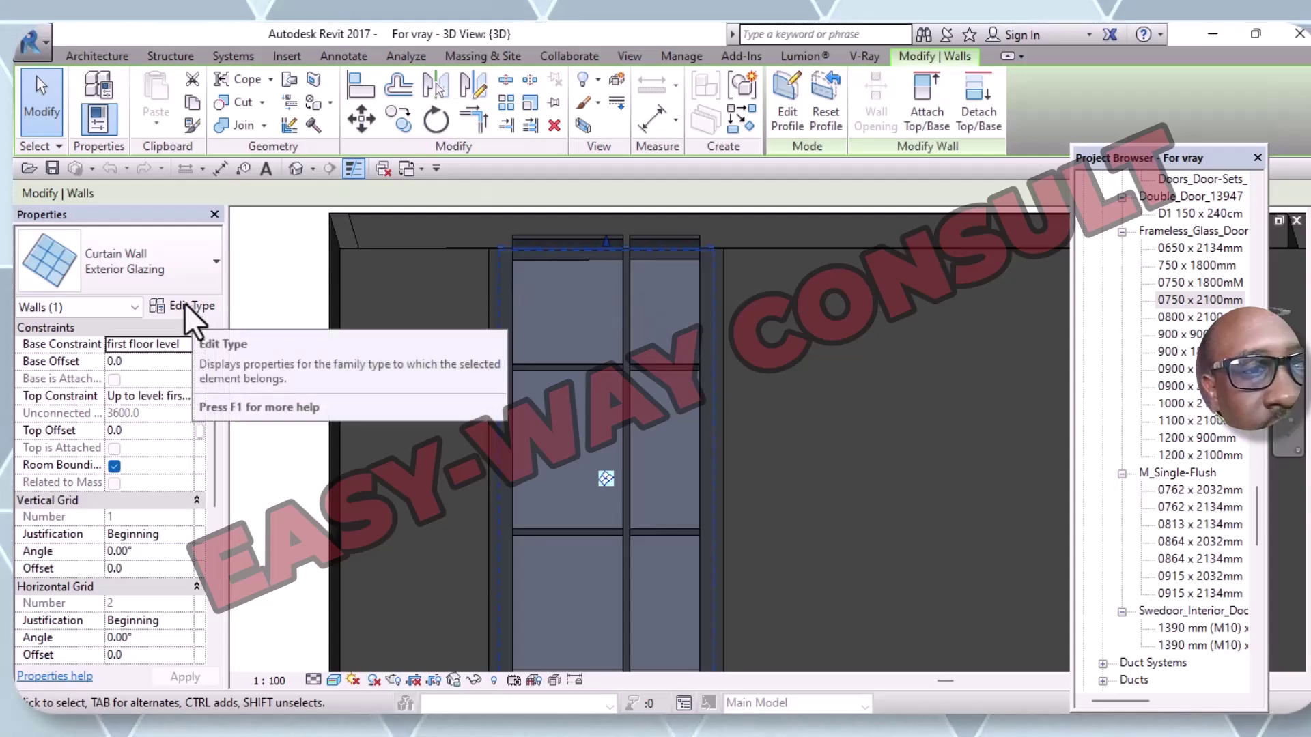
{"action": "left_click", "coordinate": [190, 306]}
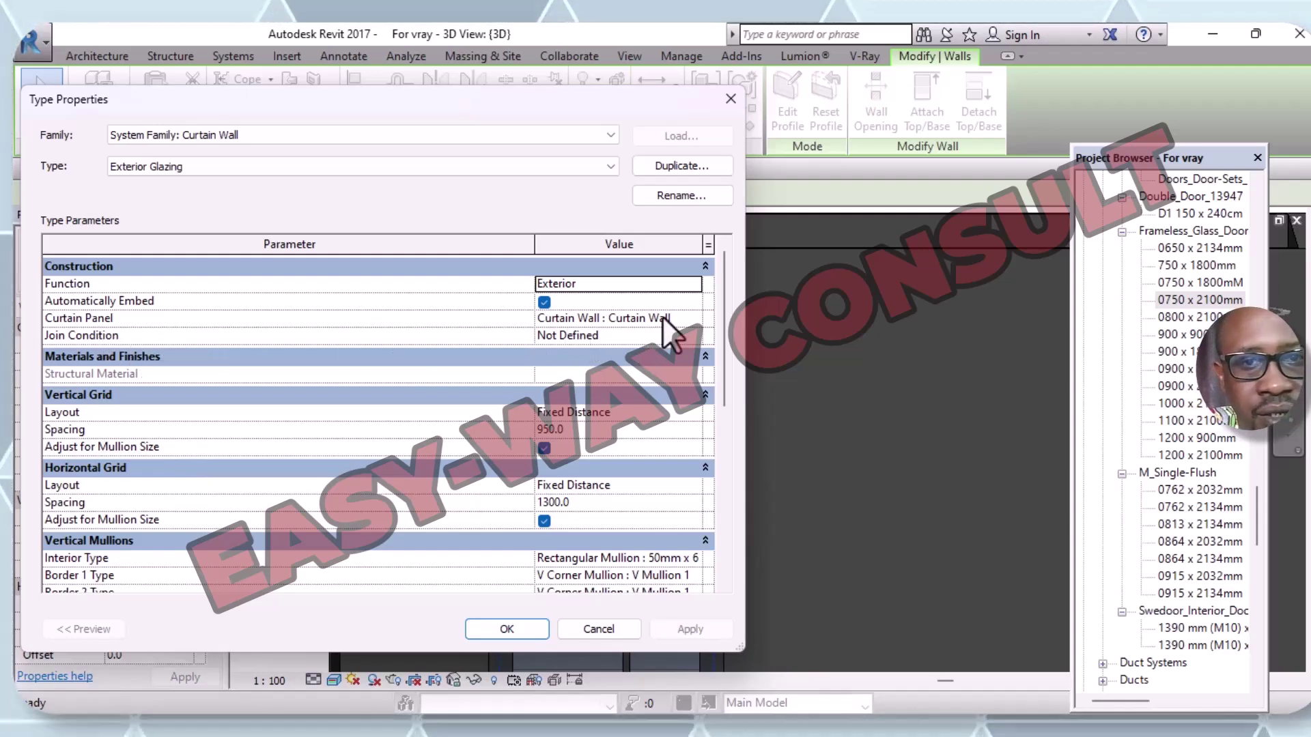
{"action": "left_click", "coordinate": [691, 319]}
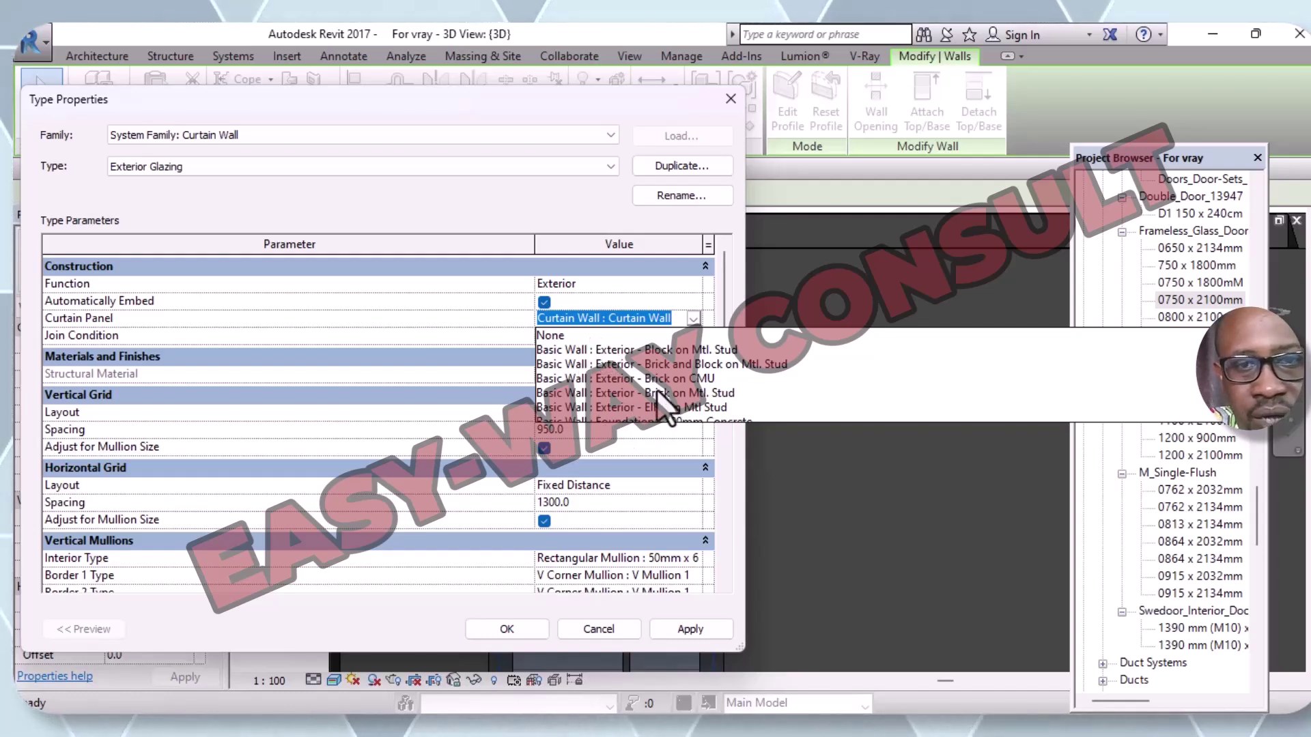
{"action": "scroll", "coordinate": [648, 399], "scroll_direction": "down", "scroll_amount": 2}
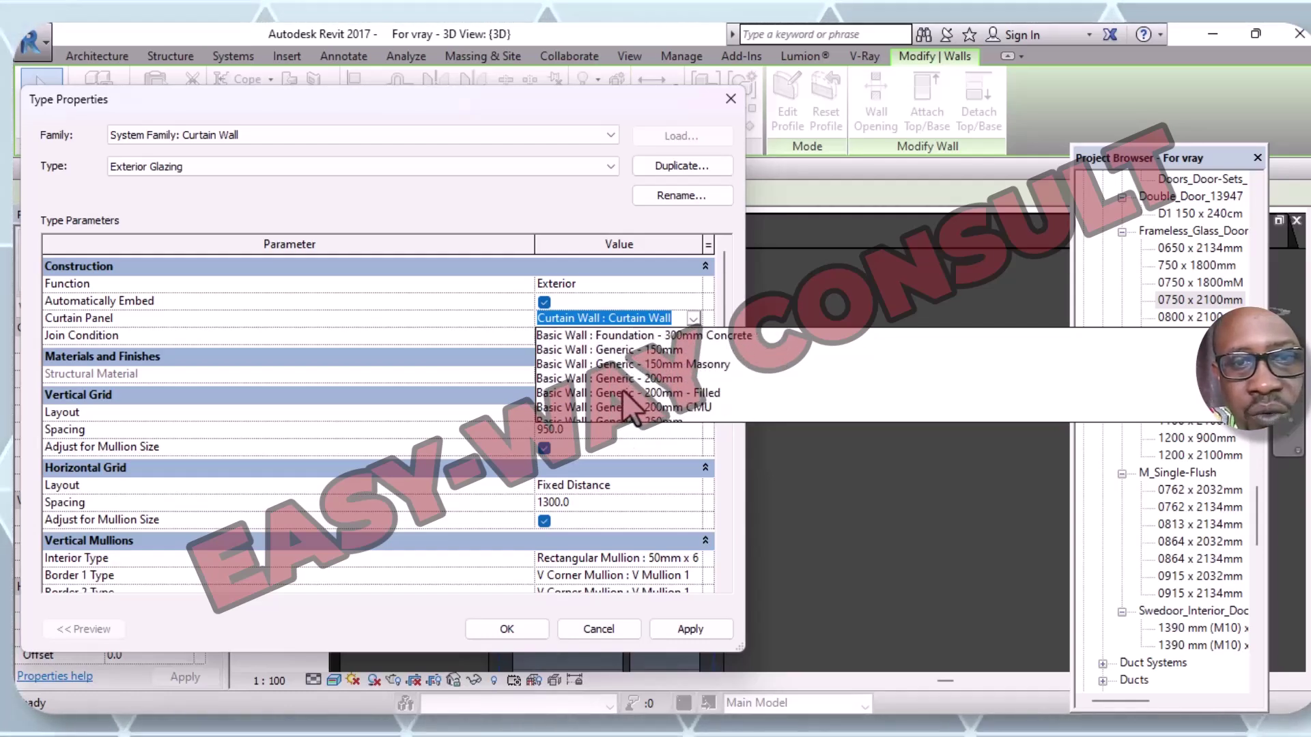
{"action": "scroll", "coordinate": [629, 403], "scroll_direction": "down", "scroll_amount": 1}
{"action": "scroll", "coordinate": [629, 403], "scroll_direction": "down", "scroll_amount": 1}
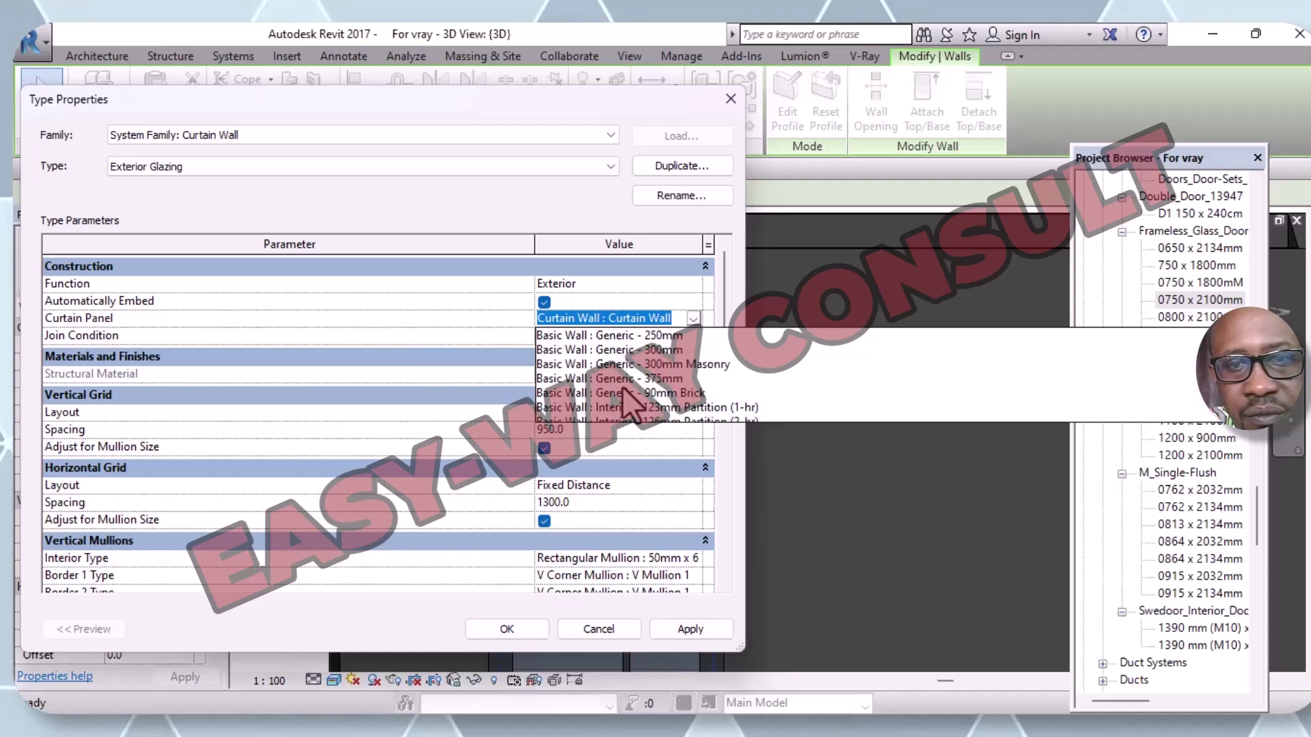
{"action": "scroll", "coordinate": [629, 403], "scroll_direction": "down", "scroll_amount": 2}
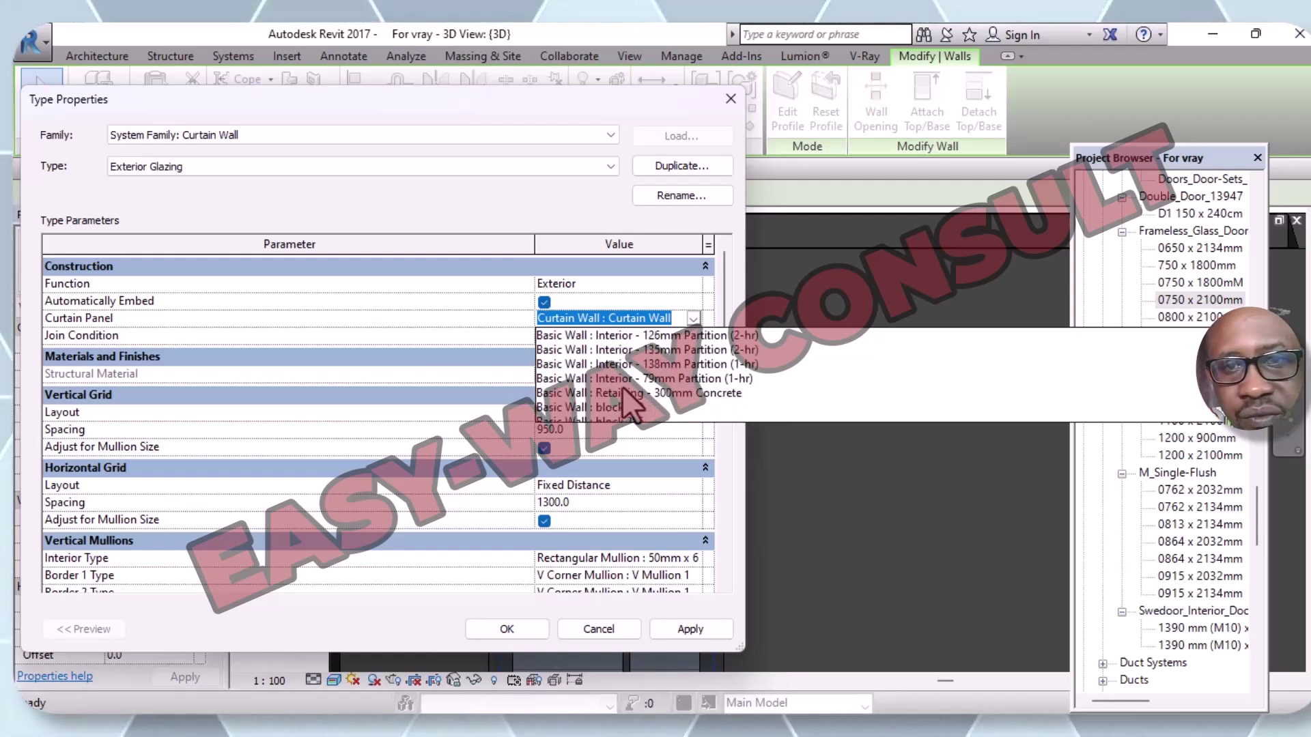
{"action": "scroll", "coordinate": [629, 403], "scroll_direction": "down", "scroll_amount": 1}
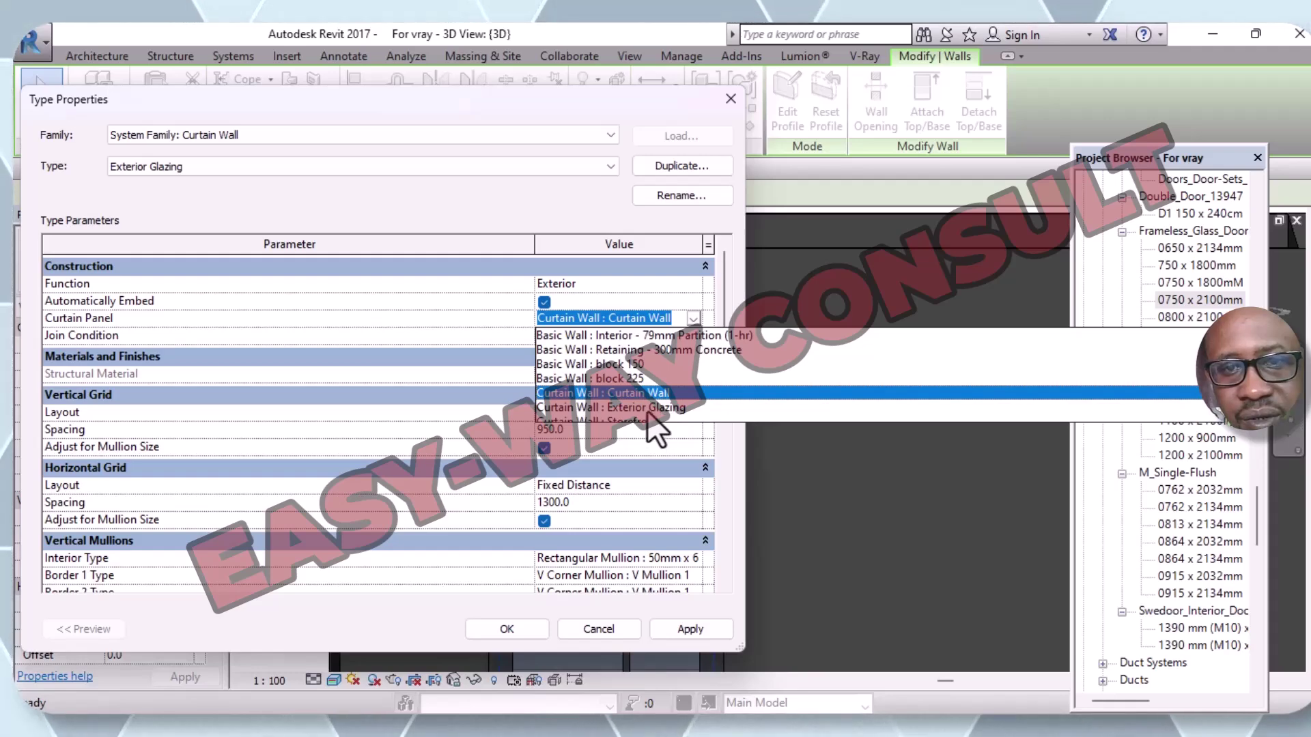
{"action": "left_click", "coordinate": [649, 408]}
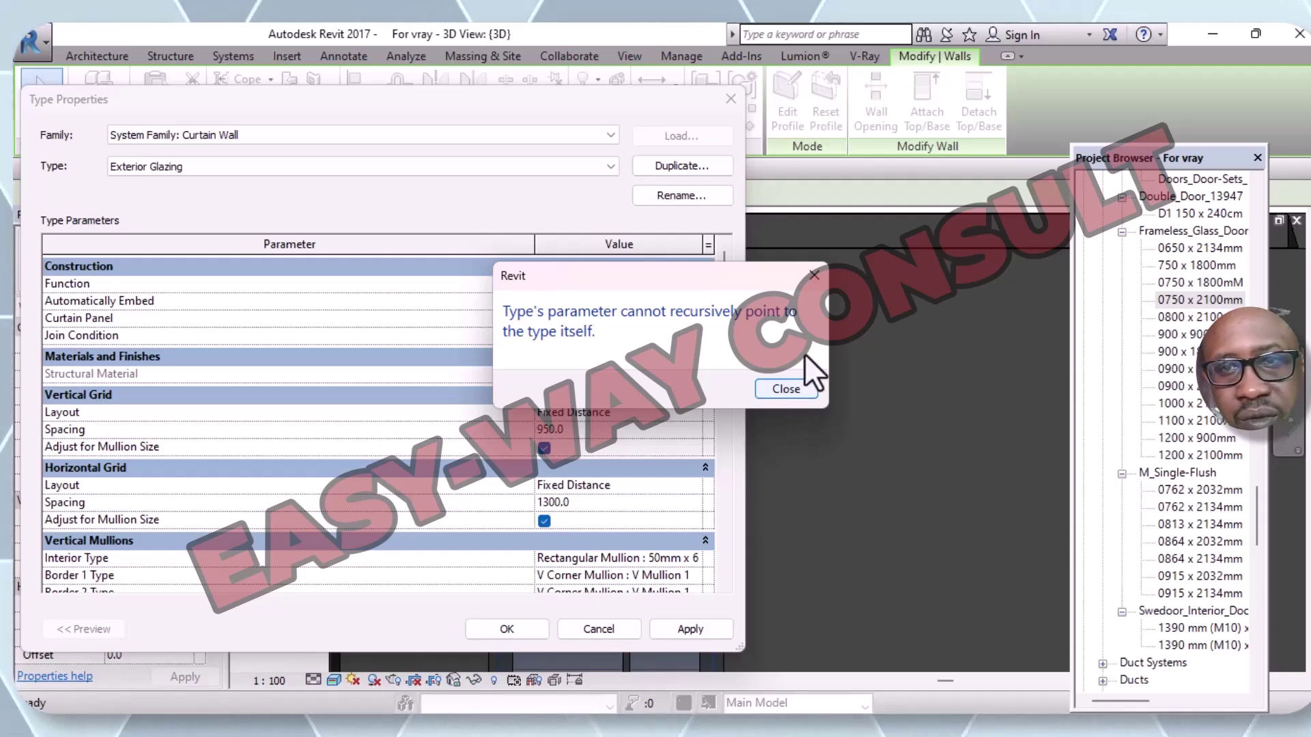
{"action": "left_click", "coordinate": [814, 277]}
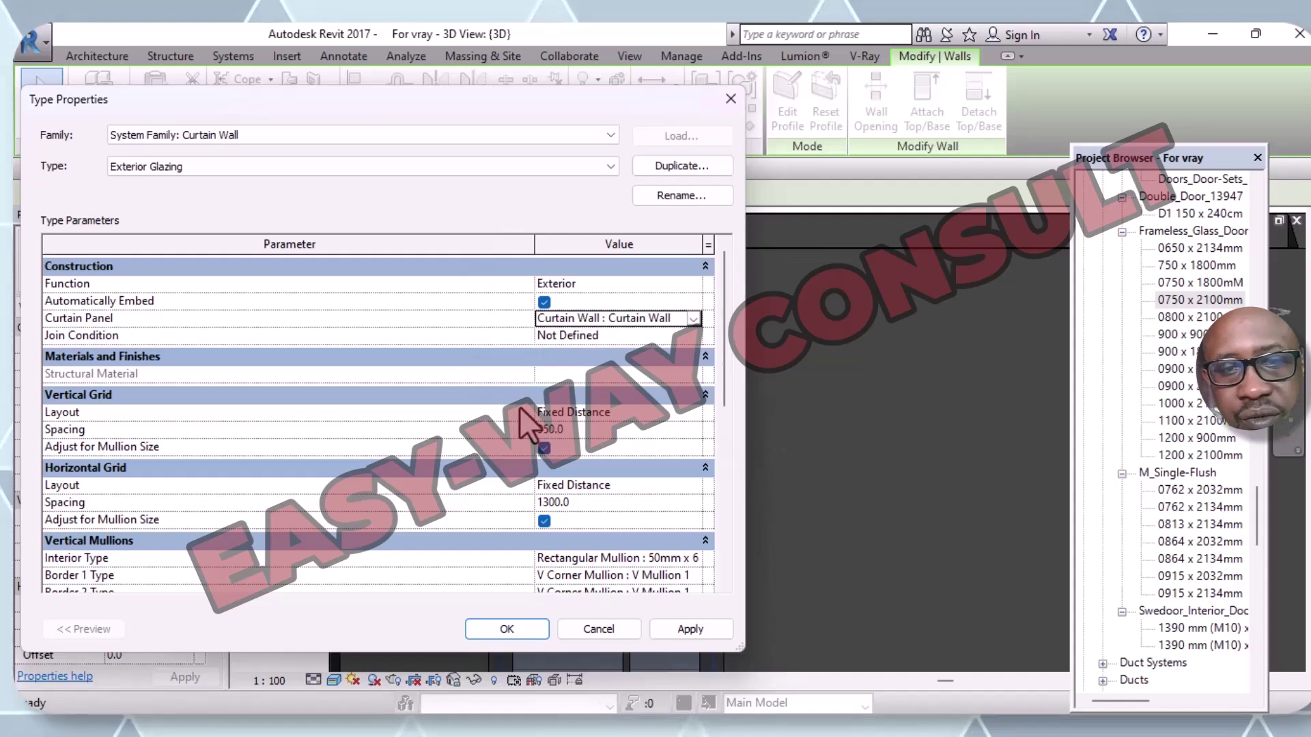
Step: Review the Exterior Glazing type's grid and mullion parameters, and confirm the type properties
{"action": "scroll", "coordinate": [552, 451], "scroll_direction": "down", "scroll_amount": 4}
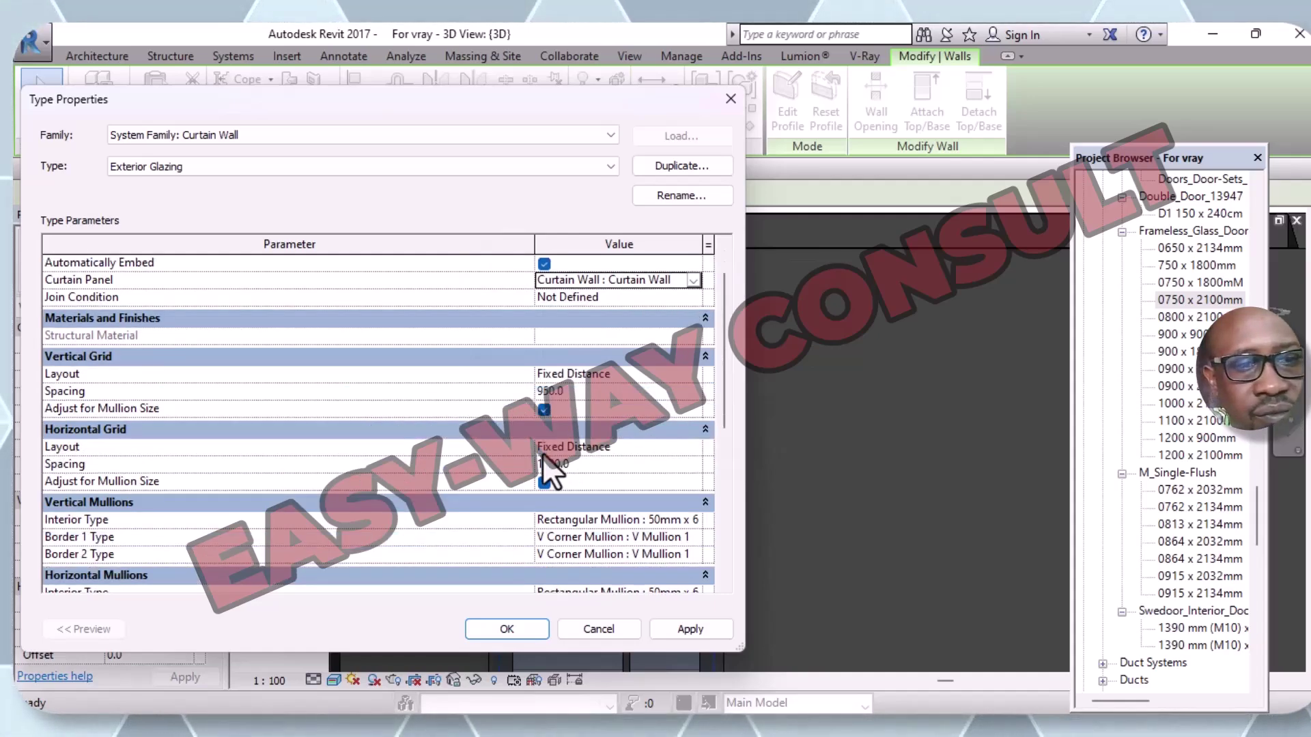
{"action": "scroll", "coordinate": [547, 468], "scroll_direction": "up", "scroll_amount": 5}
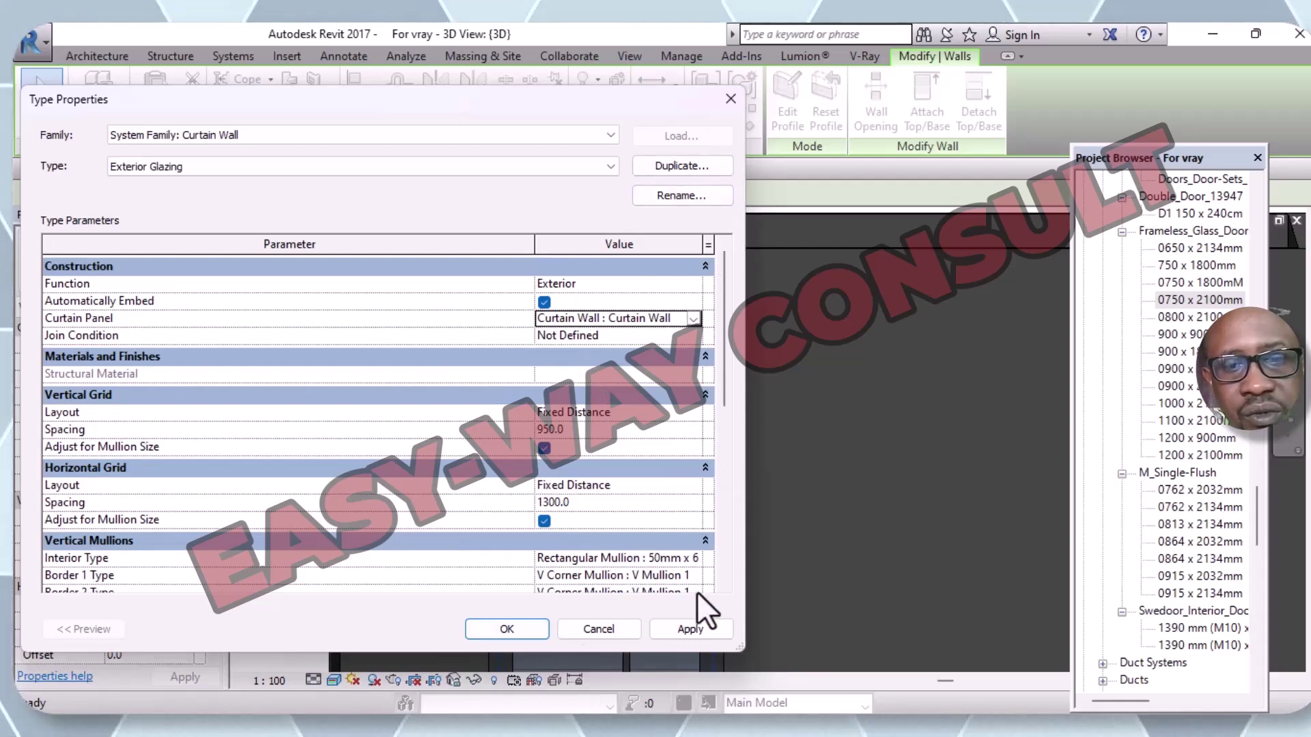
{"action": "left_click", "coordinate": [718, 632]}
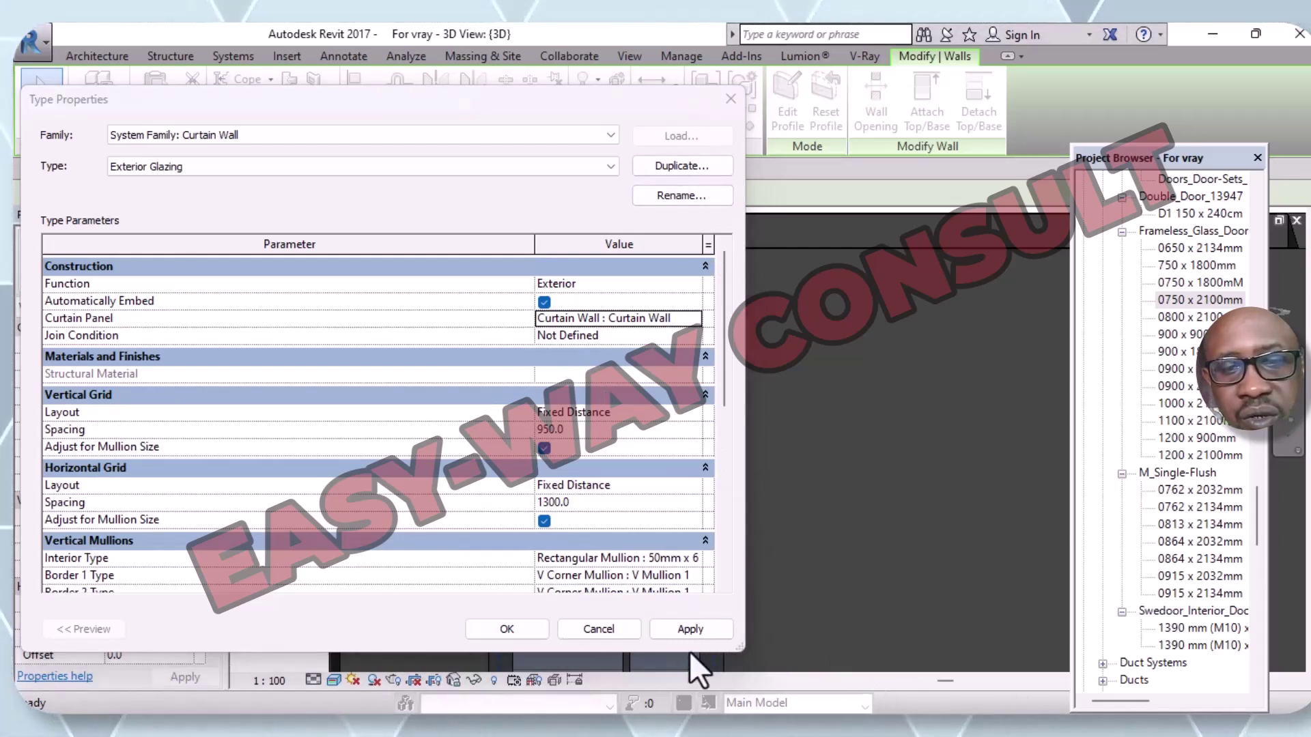
{"action": "left_click", "coordinate": [691, 637]}
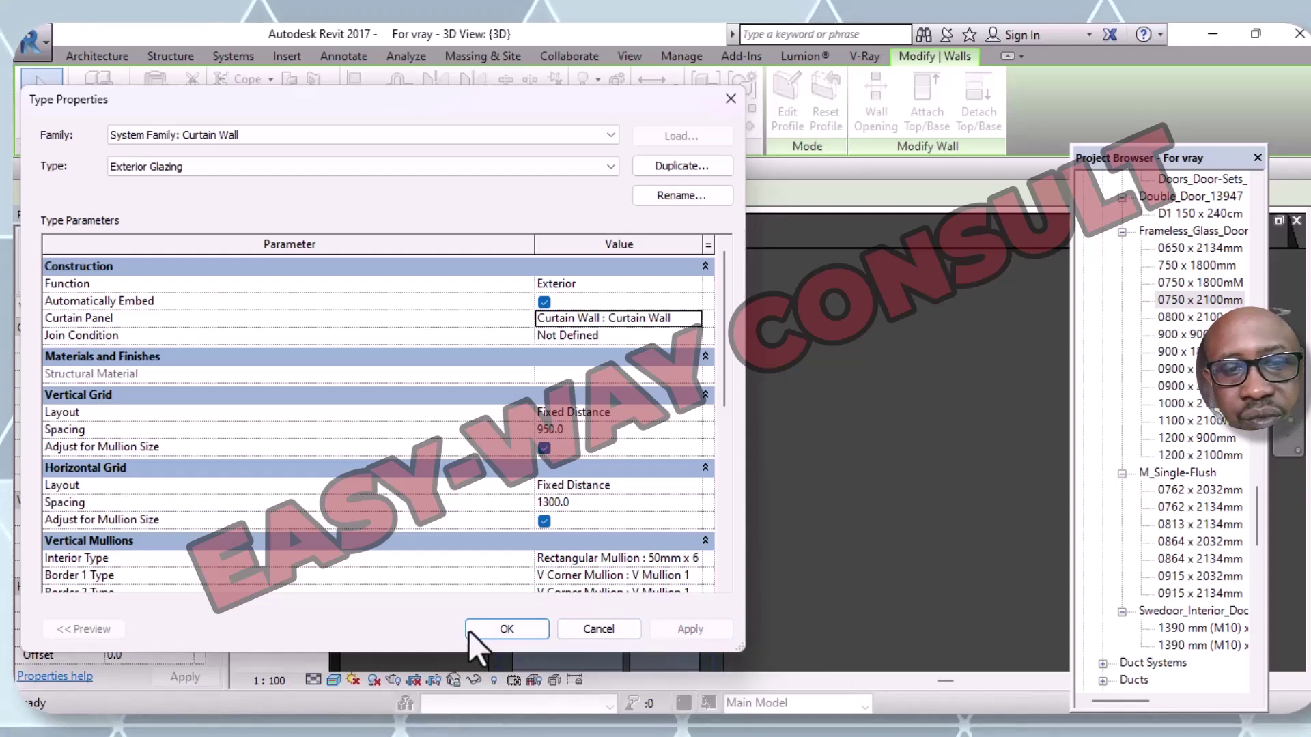
{"action": "left_click", "coordinate": [494, 630]}
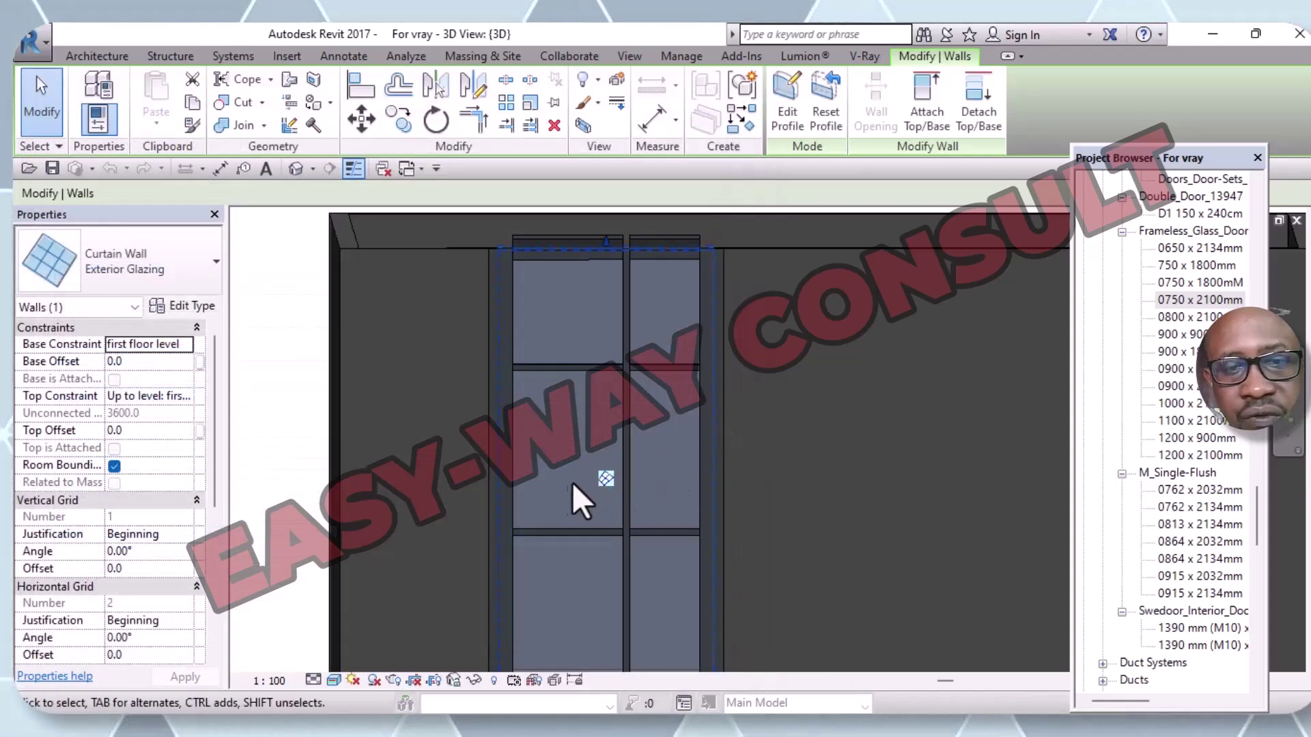
{"action": "left_click", "coordinate": [297, 388]}
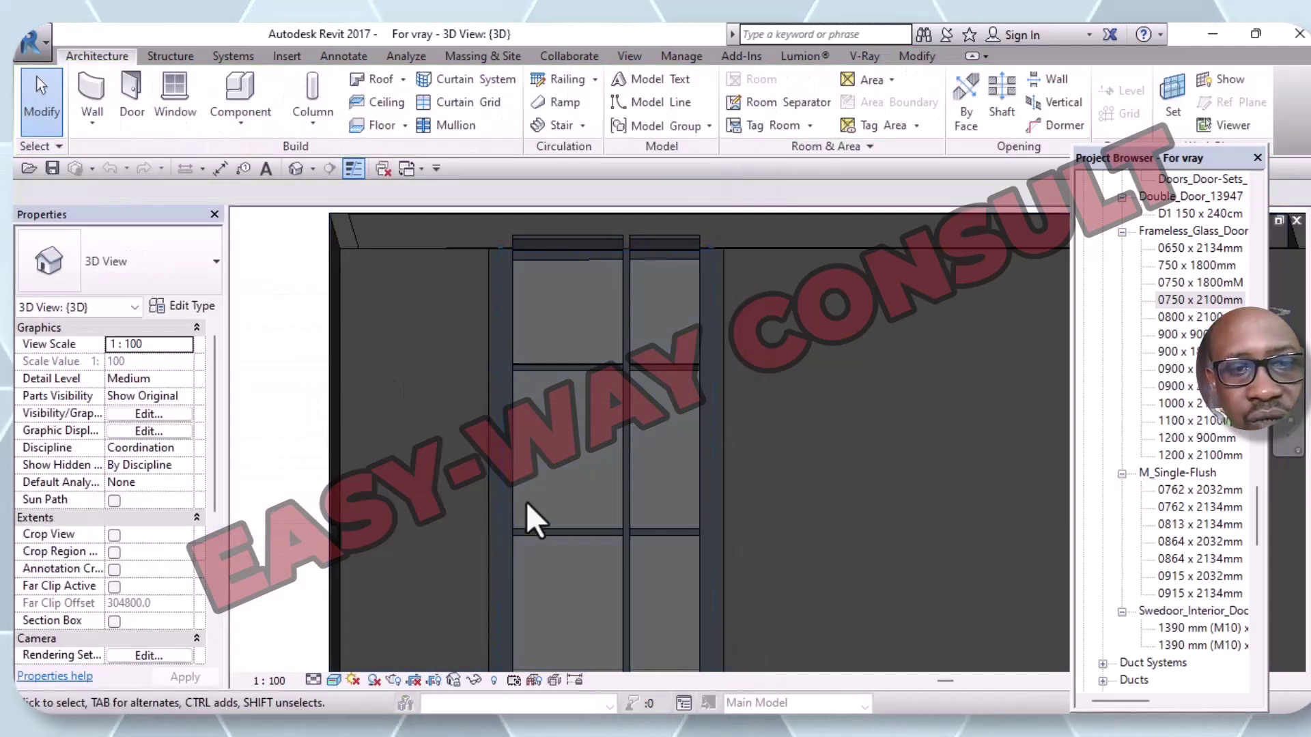
Step: Unpin the middle panel in the curtain wall's wider column and check which types are available for it
{"action": "left_click", "coordinate": [560, 531]}
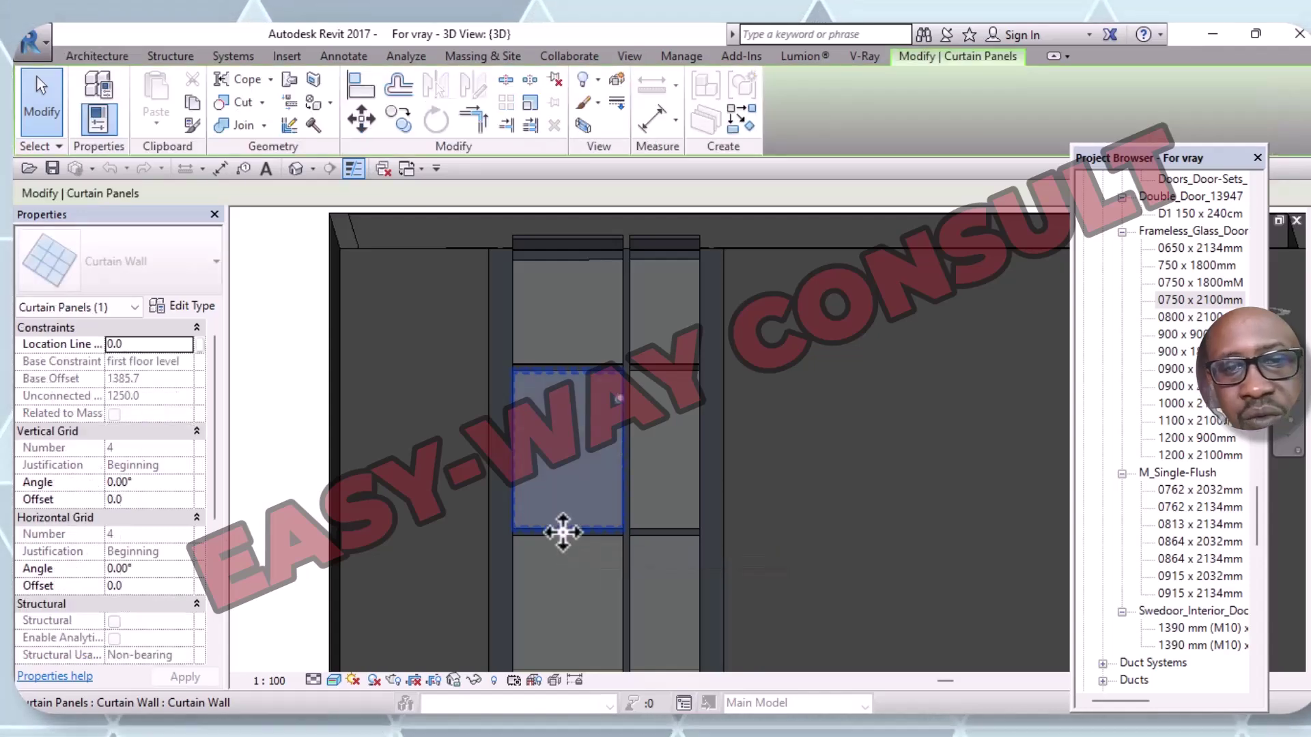
{"action": "left_click", "coordinate": [618, 398]}
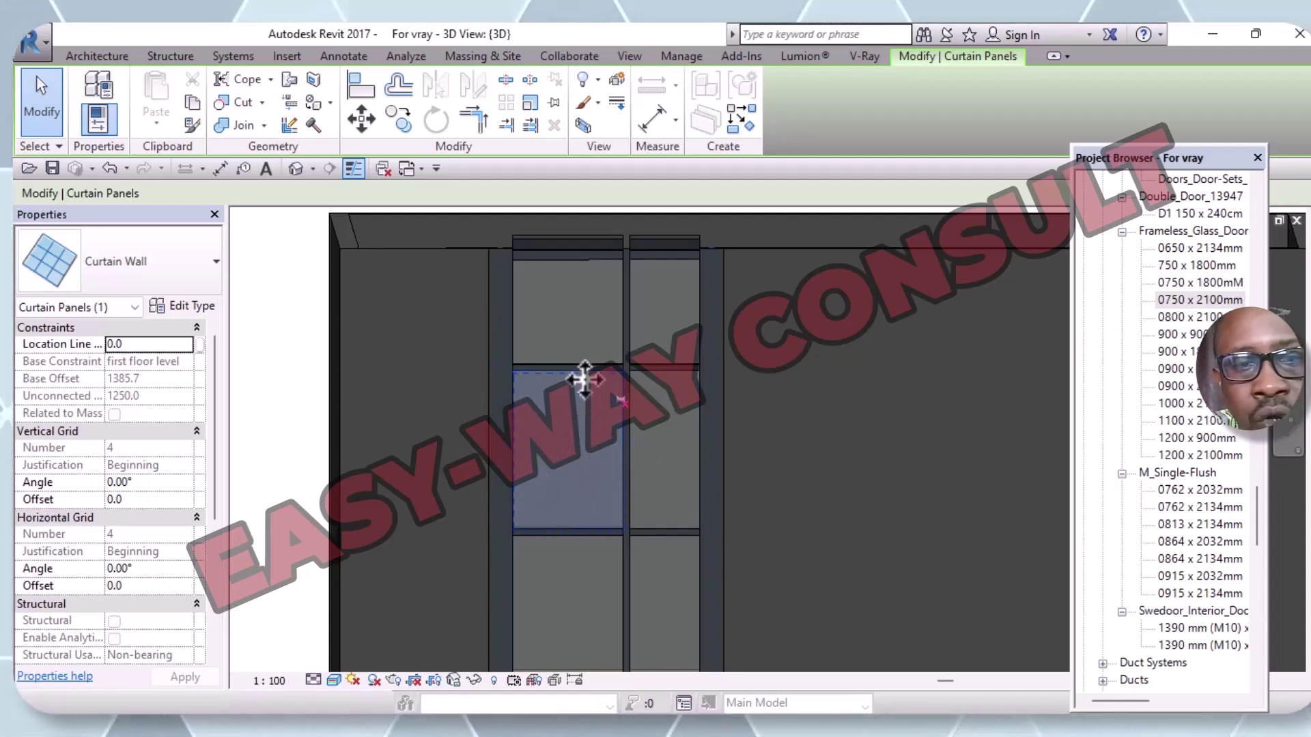
{"action": "left_click", "coordinate": [213, 262]}
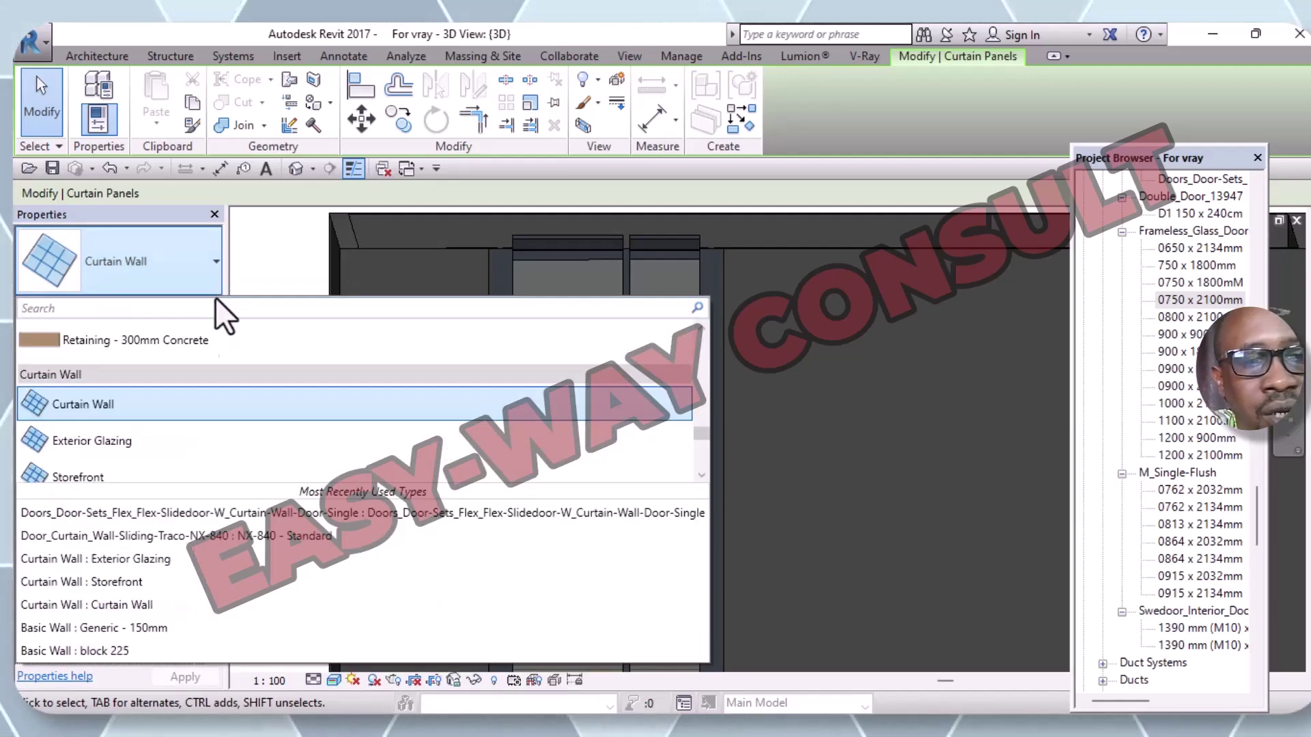
{"action": "key", "text": "Escape"}
{"action": "key", "text": "Escape"}
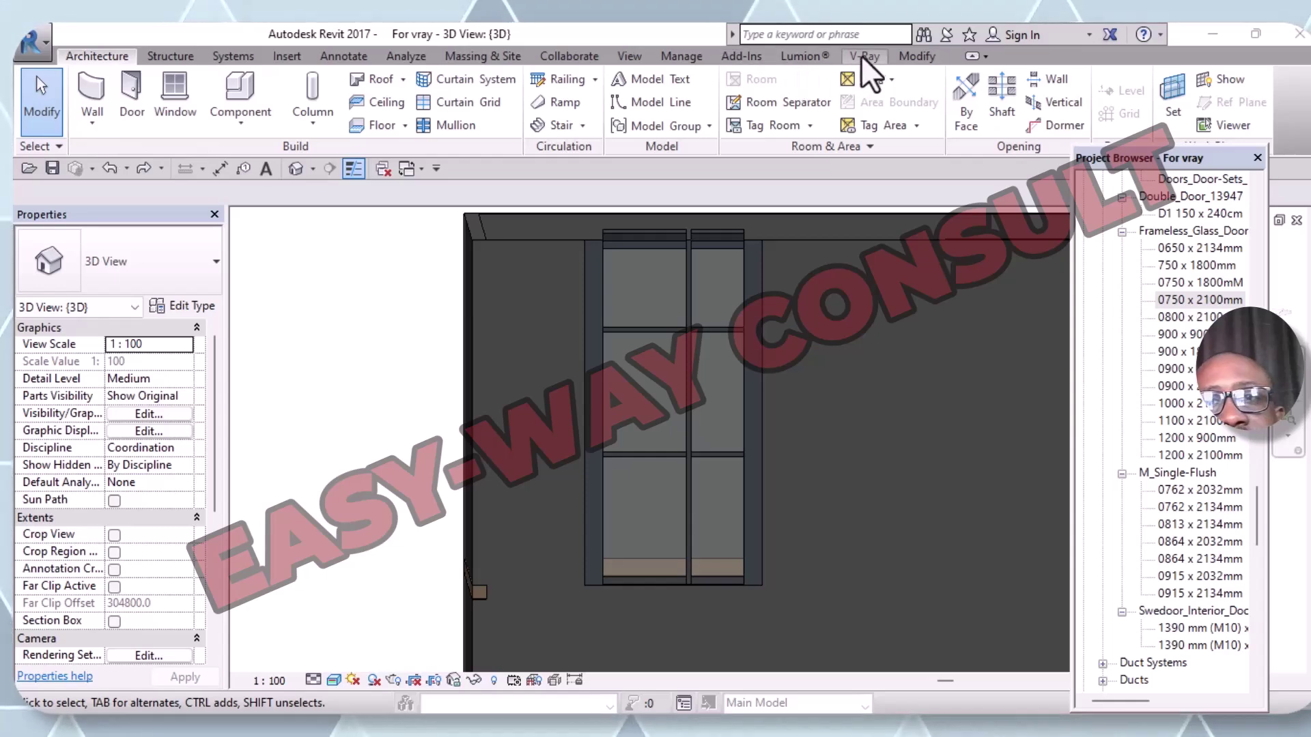
Step: Start loading a family into the project and browse to Local Disk (E:)
{"action": "left_click", "coordinate": [289, 57]}
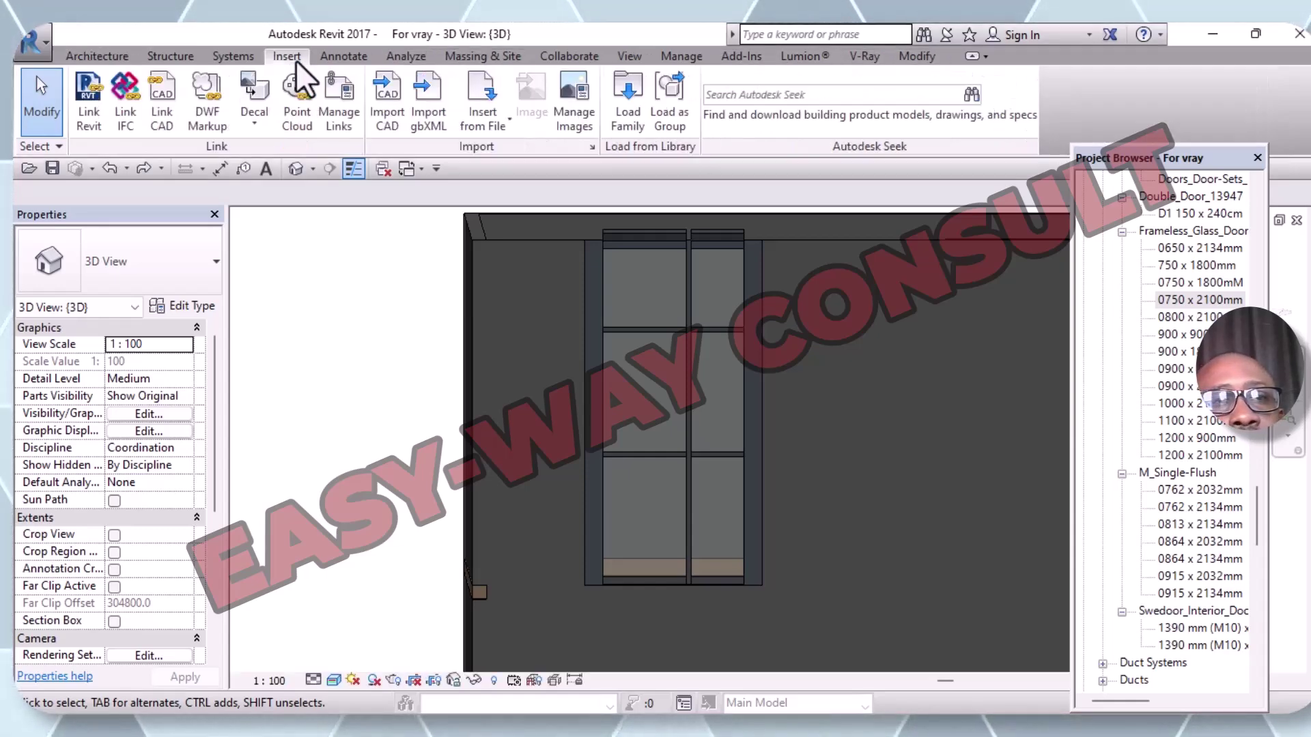
{"action": "left_click", "coordinate": [625, 126]}
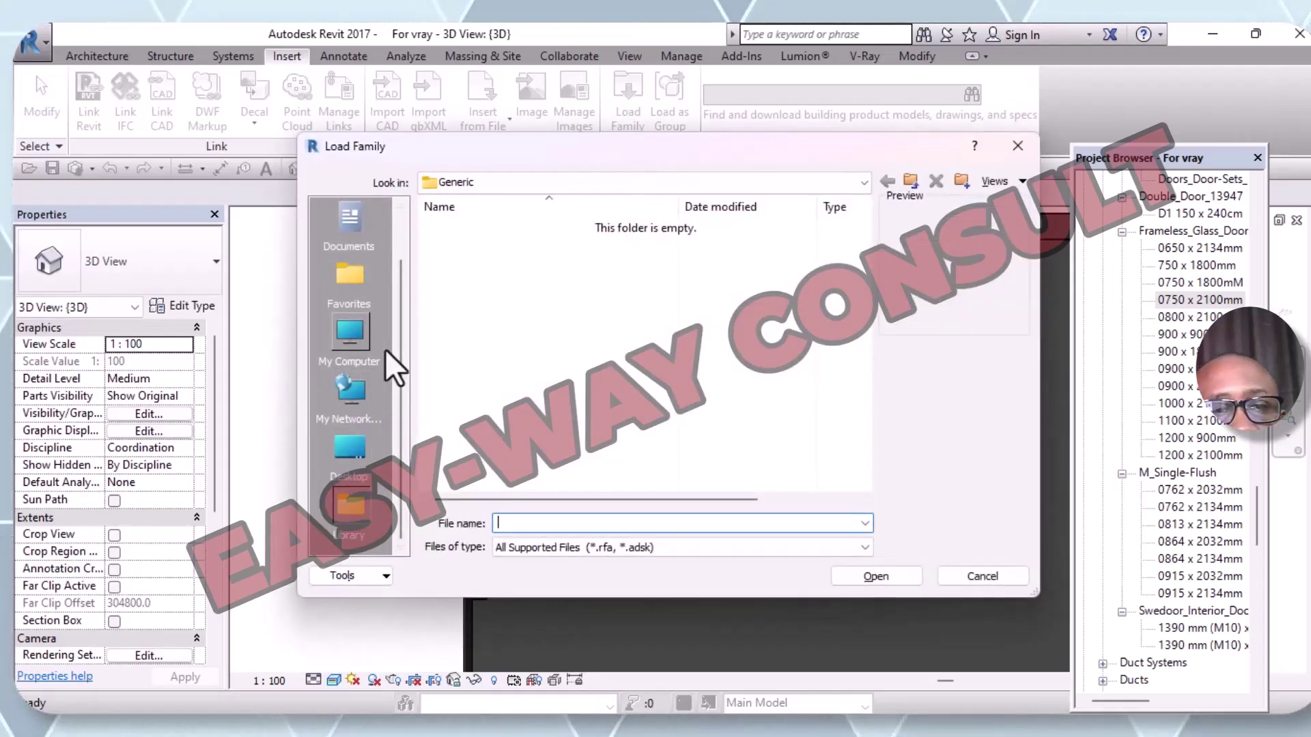
{"action": "left_click", "coordinate": [362, 328]}
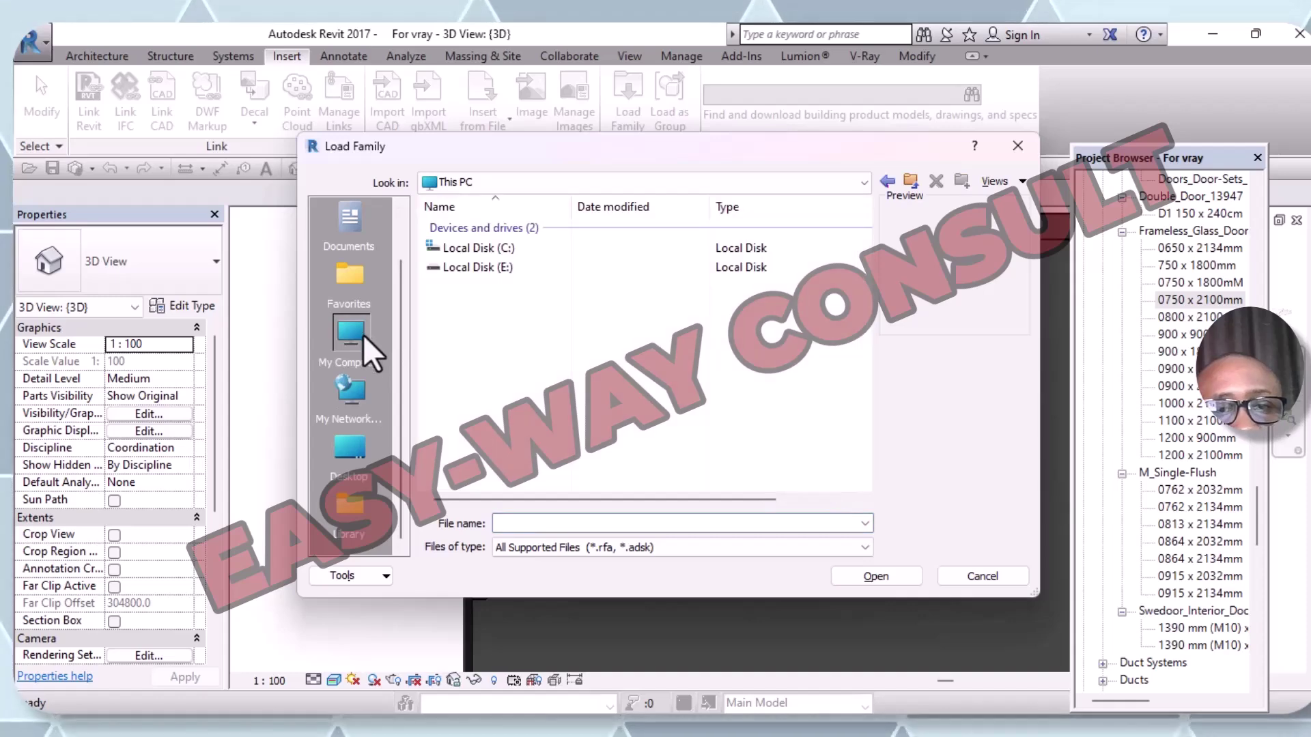
{"action": "double_click", "coordinate": [502, 272]}
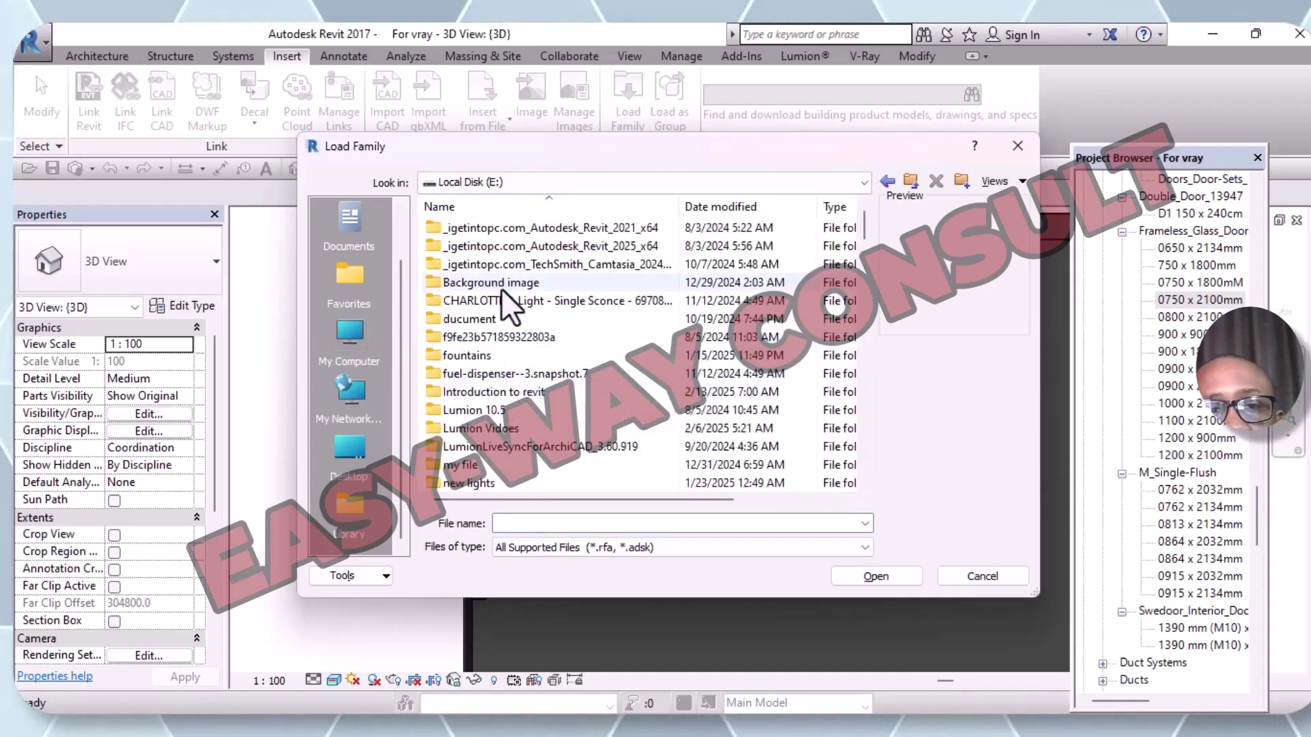
Step: Find and open the Revit Library -20240729T024436Z-001 folder on the E: drive
{"action": "scroll", "coordinate": [525, 341], "scroll_direction": "down", "scroll_amount": 3}
{"action": "scroll", "coordinate": [537, 453], "scroll_direction": "down", "scroll_amount": 2}
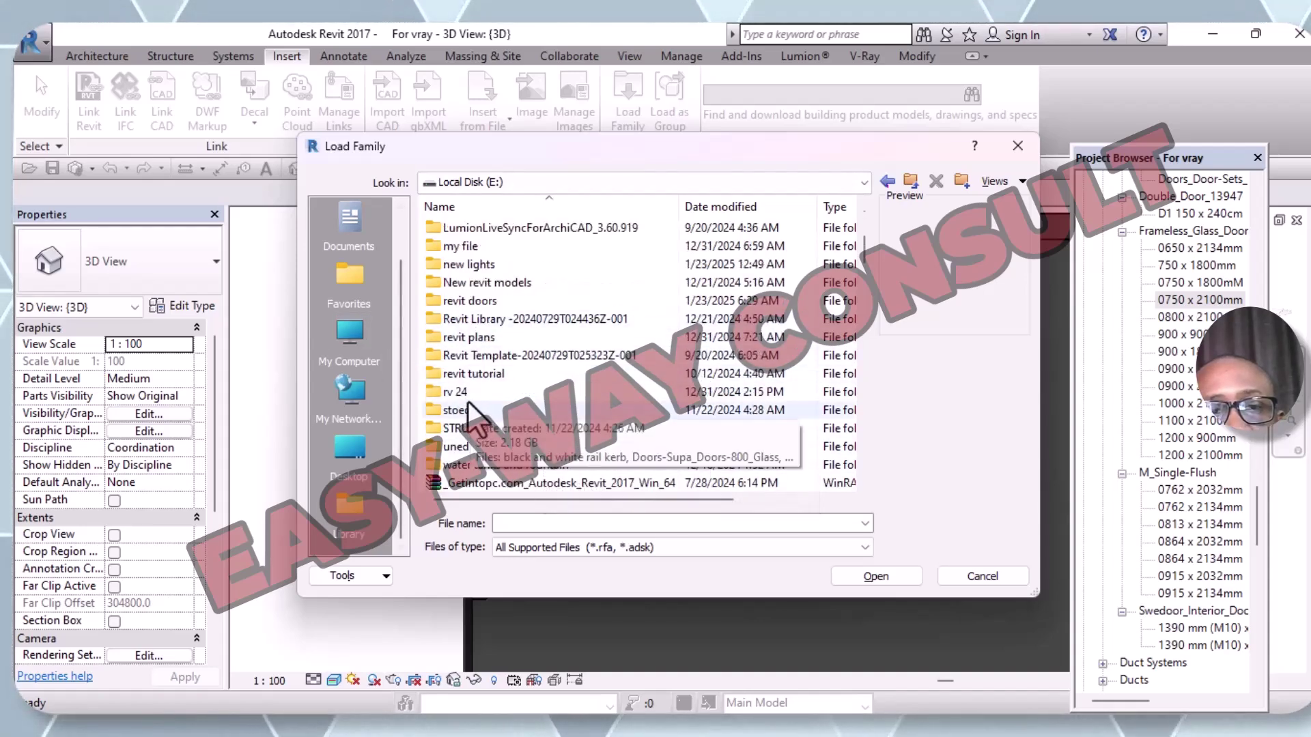
{"action": "scroll", "coordinate": [482, 383], "scroll_direction": "up", "scroll_amount": 4}
{"action": "scroll", "coordinate": [482, 385], "scroll_direction": "down", "scroll_amount": 1}
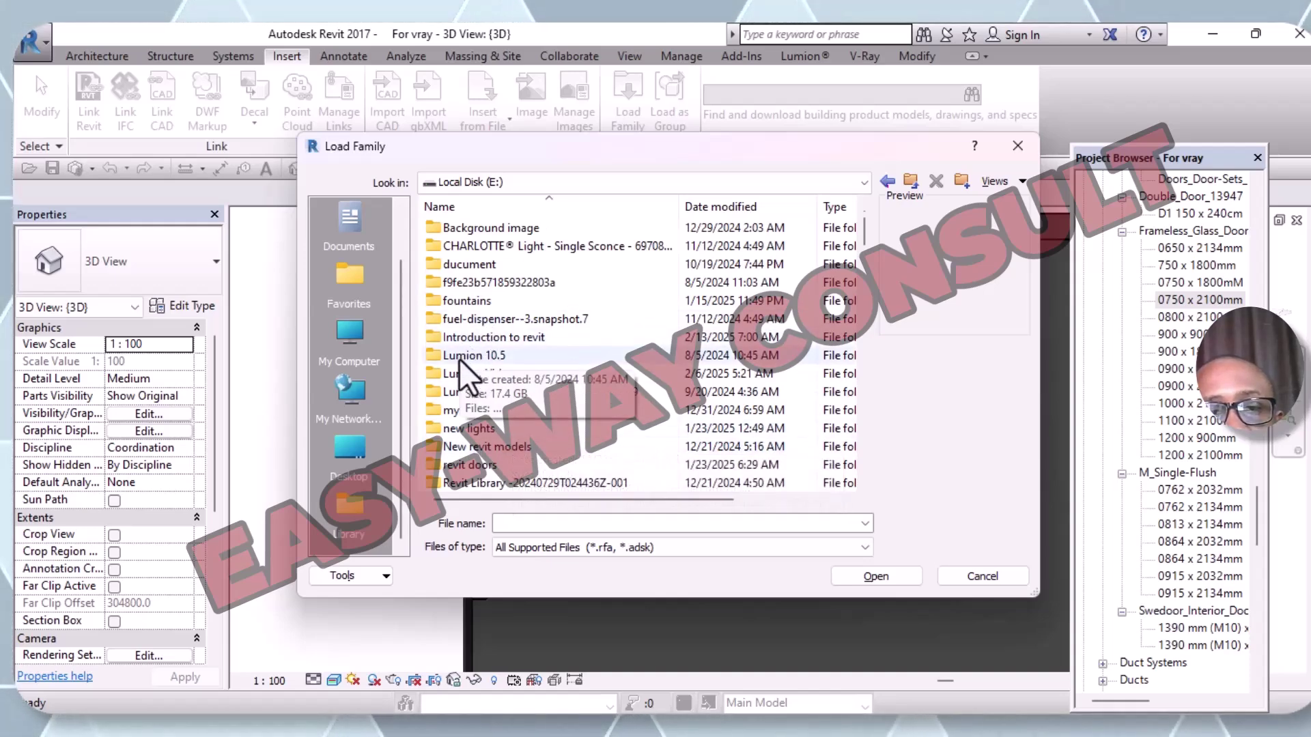
{"action": "scroll", "coordinate": [509, 333], "scroll_direction": "up", "scroll_amount": 1}
{"action": "scroll", "coordinate": [512, 334], "scroll_direction": "down", "scroll_amount": 8}
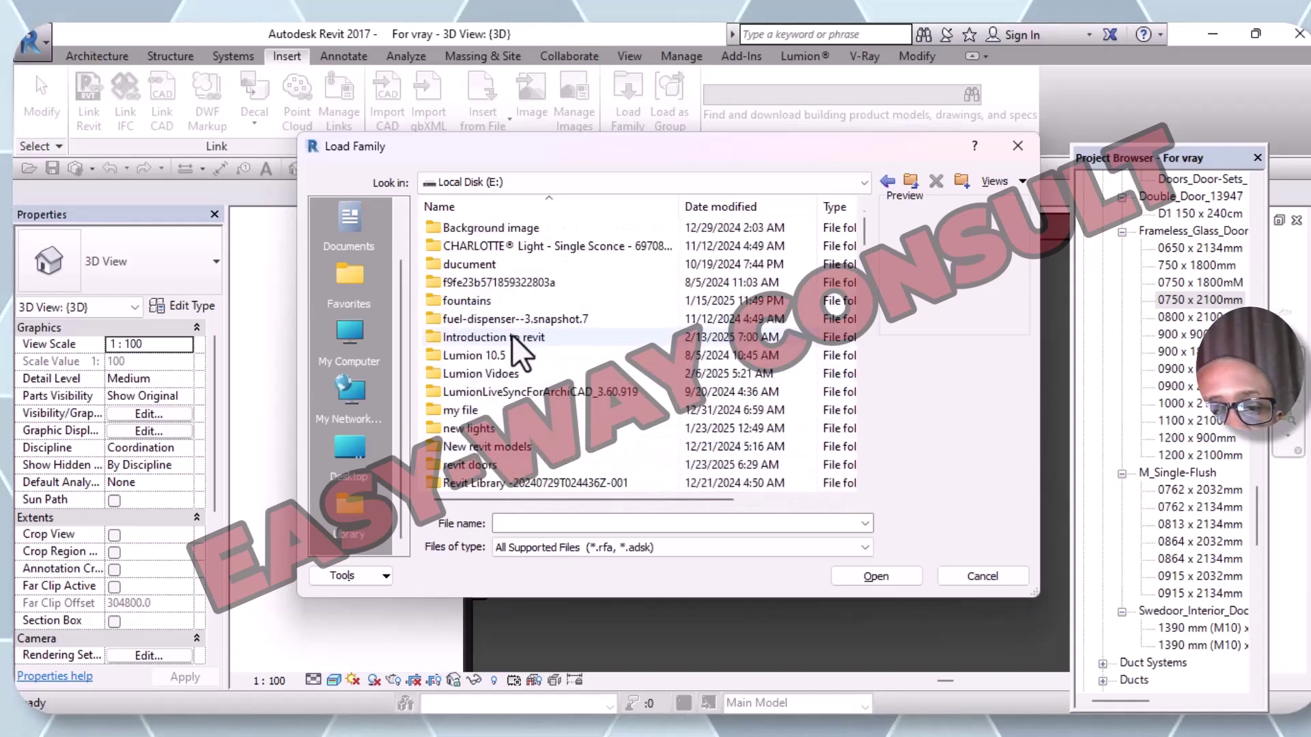
{"action": "scroll", "coordinate": [513, 375], "scroll_direction": "down", "scroll_amount": 3}
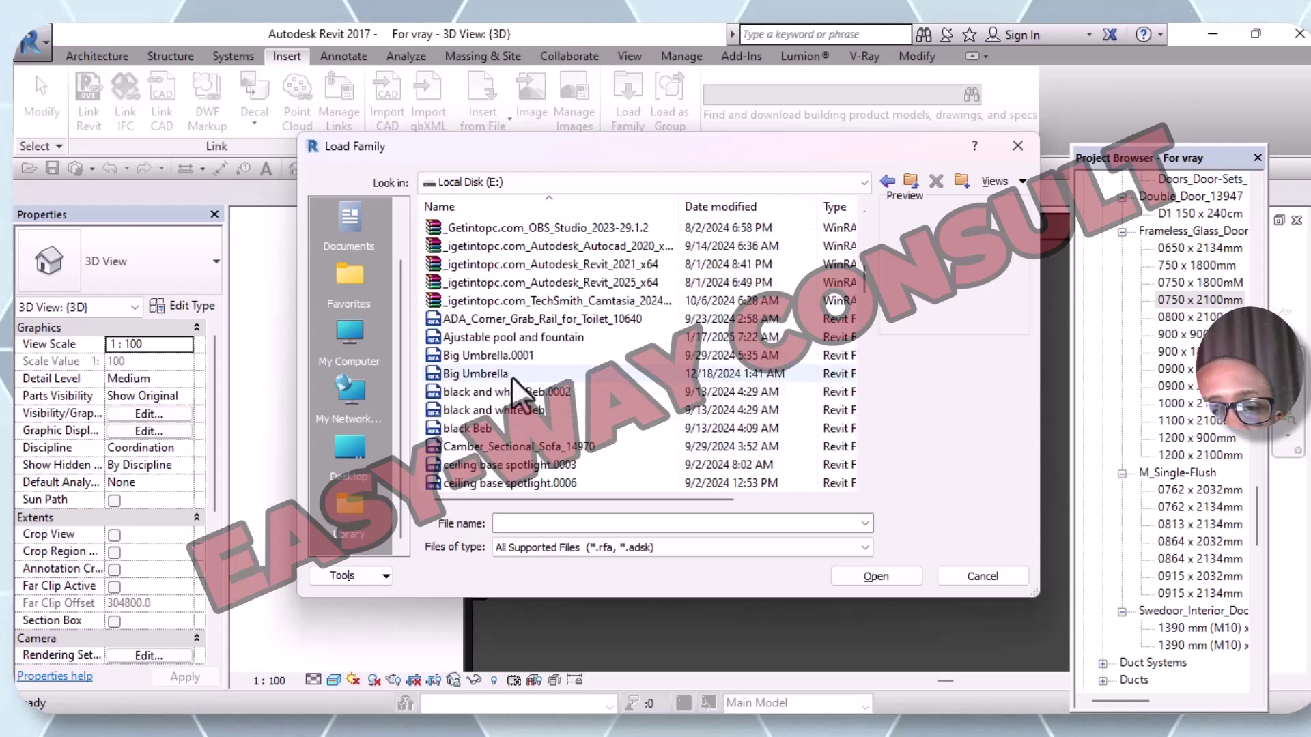
{"action": "scroll", "coordinate": [512, 378], "scroll_direction": "down", "scroll_amount": 6}
{"action": "scroll", "coordinate": [509, 384], "scroll_direction": "down", "scroll_amount": 5}
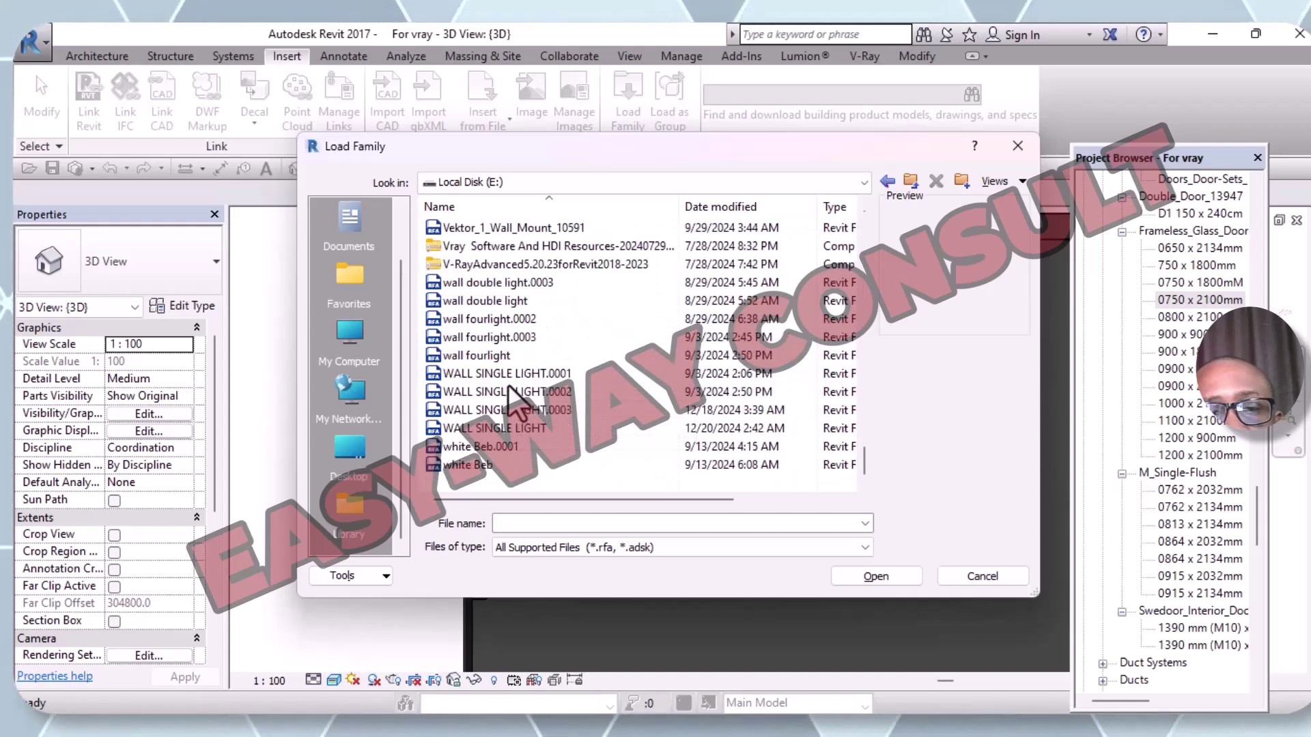
{"action": "scroll", "coordinate": [506, 375], "scroll_direction": "up", "scroll_amount": 15}
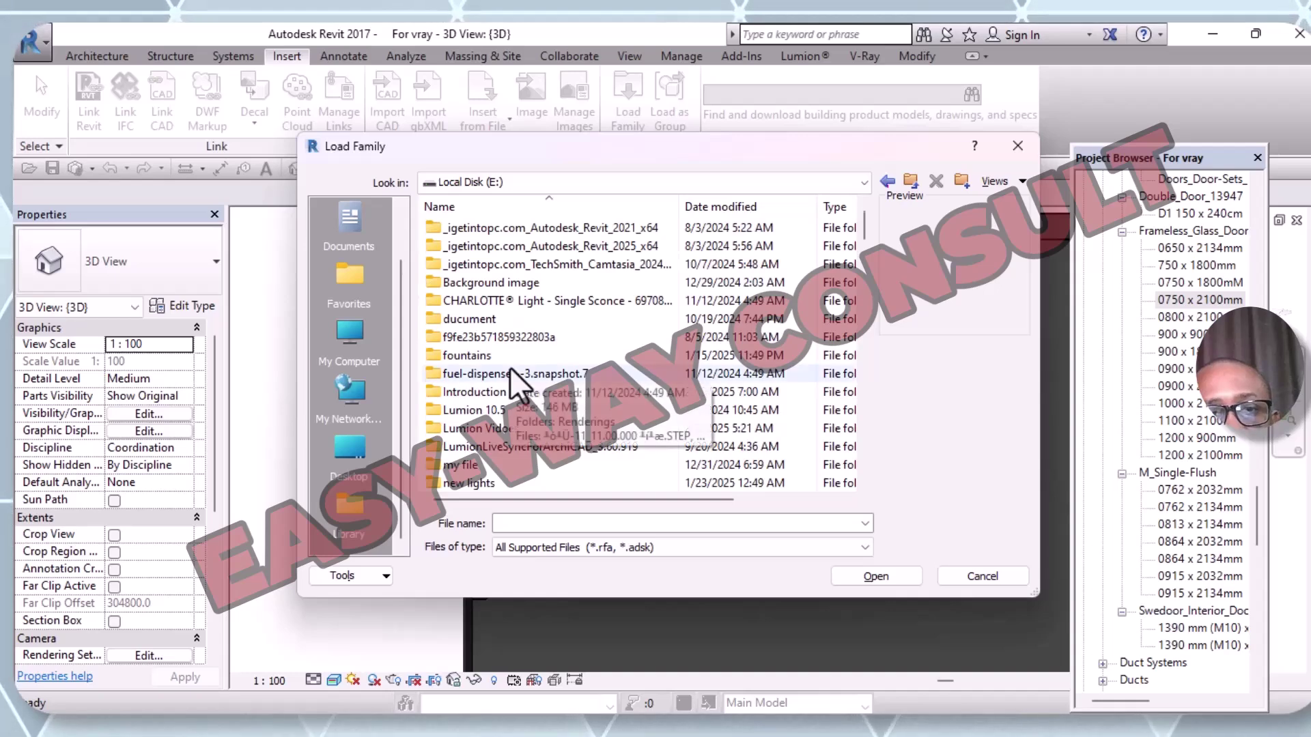
{"action": "scroll", "coordinate": [503, 464], "scroll_direction": "down", "scroll_amount": 1}
{"action": "scroll", "coordinate": [501, 455], "scroll_direction": "down", "scroll_amount": 1}
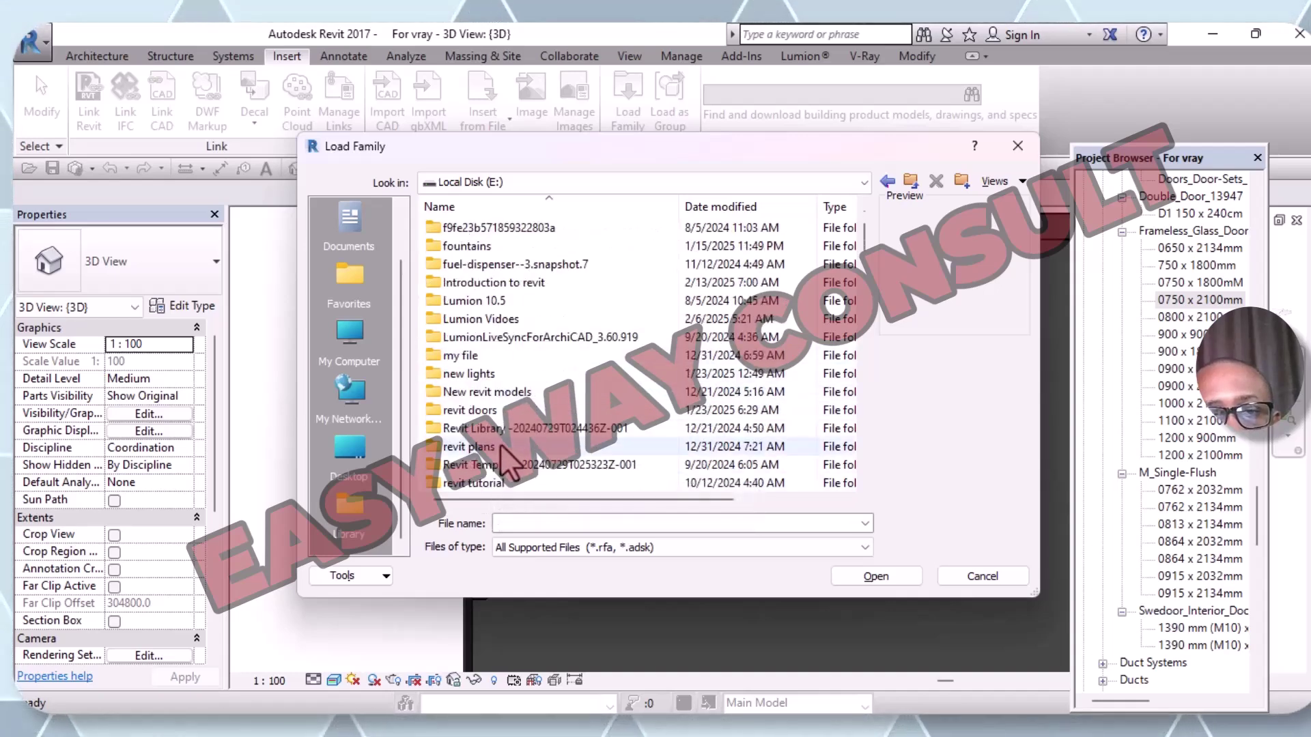
{"action": "left_click", "coordinate": [493, 432]}
{"action": "double_click", "coordinate": [492, 431]}
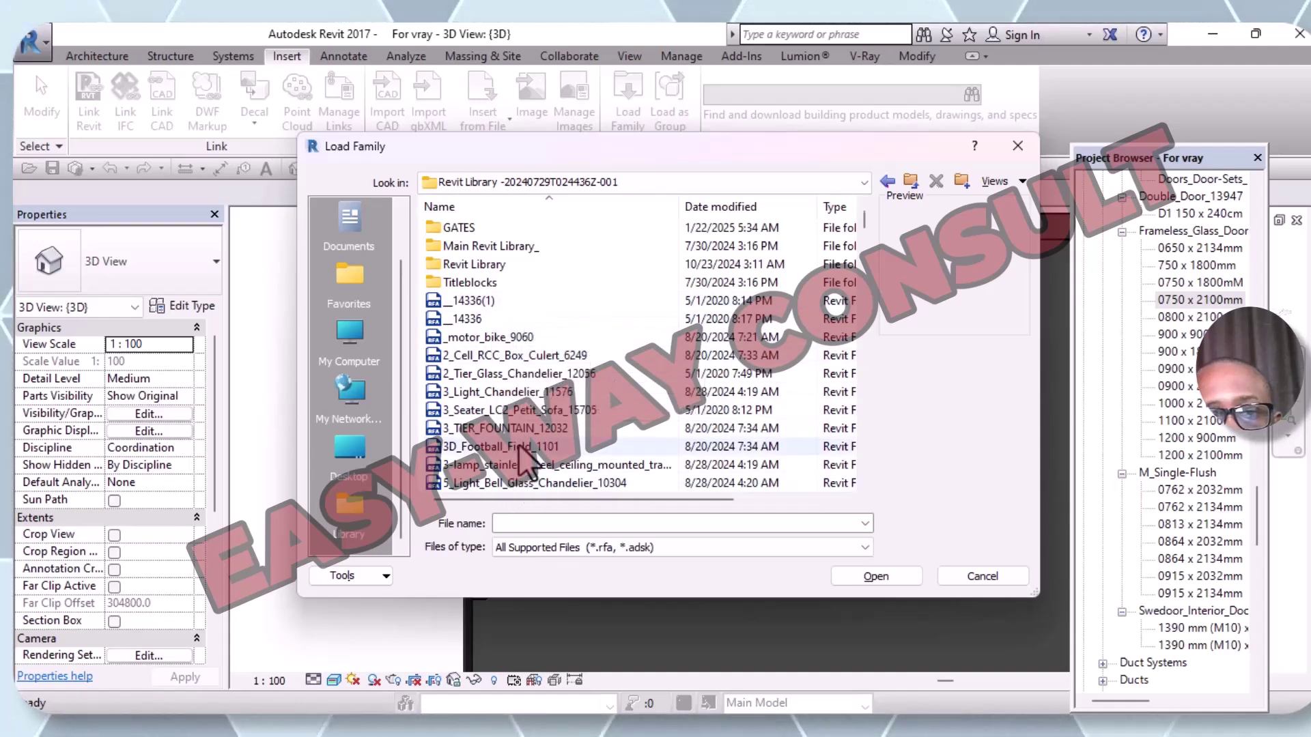
Step: Find the M_Curtain Wall Awning family in the library folder and load it into the project
{"action": "scroll", "coordinate": [523, 477], "scroll_direction": "down", "scroll_amount": 2}
{"action": "scroll", "coordinate": [516, 447], "scroll_direction": "down", "scroll_amount": 3}
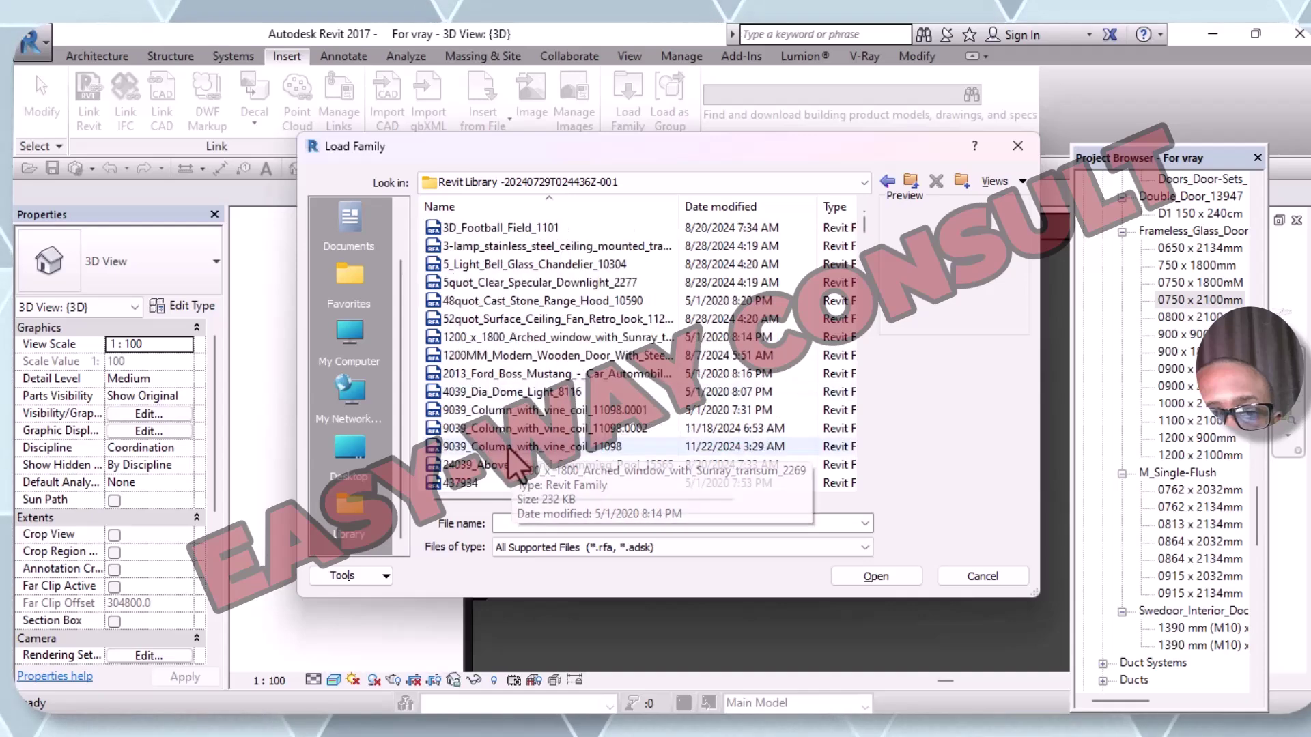
{"action": "scroll", "coordinate": [516, 416], "scroll_direction": "down", "scroll_amount": 2}
{"action": "scroll", "coordinate": [515, 450], "scroll_direction": "down", "scroll_amount": 2}
{"action": "scroll", "coordinate": [495, 450], "scroll_direction": "down", "scroll_amount": 14}
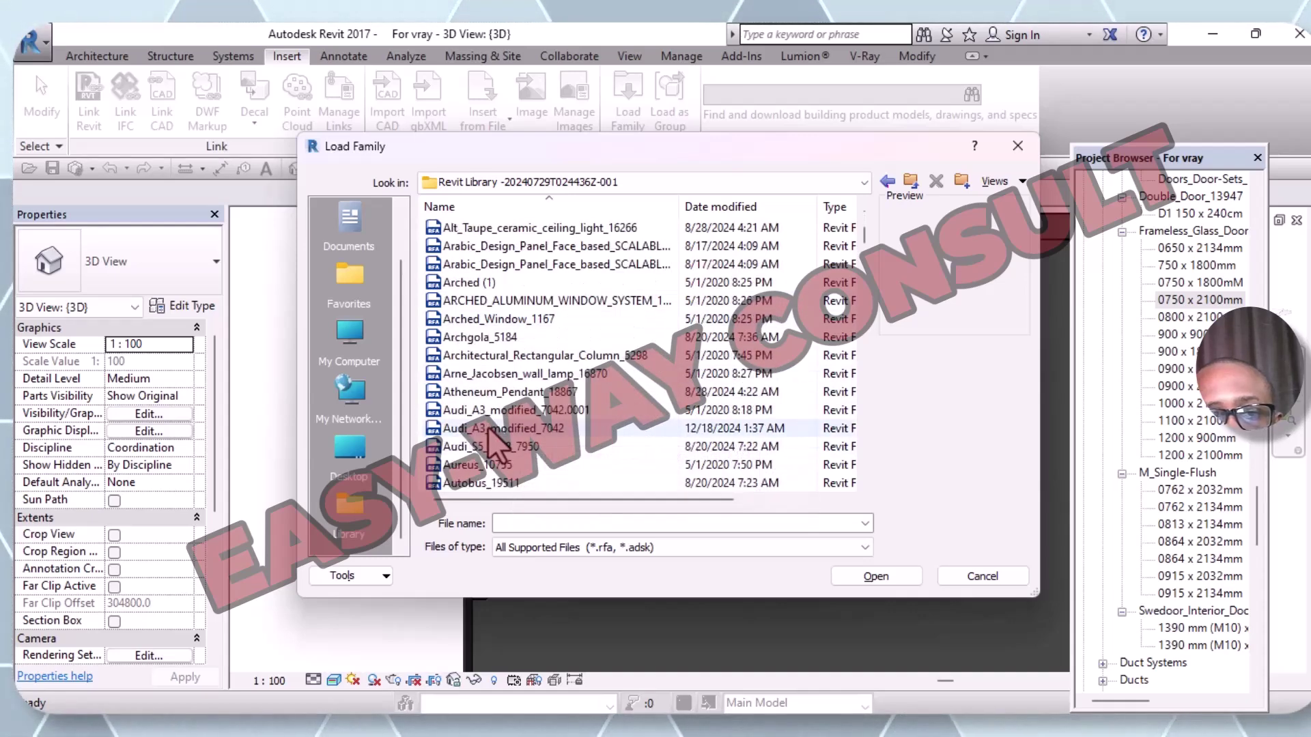
{"action": "scroll", "coordinate": [490, 471], "scroll_direction": "down", "scroll_amount": 1}
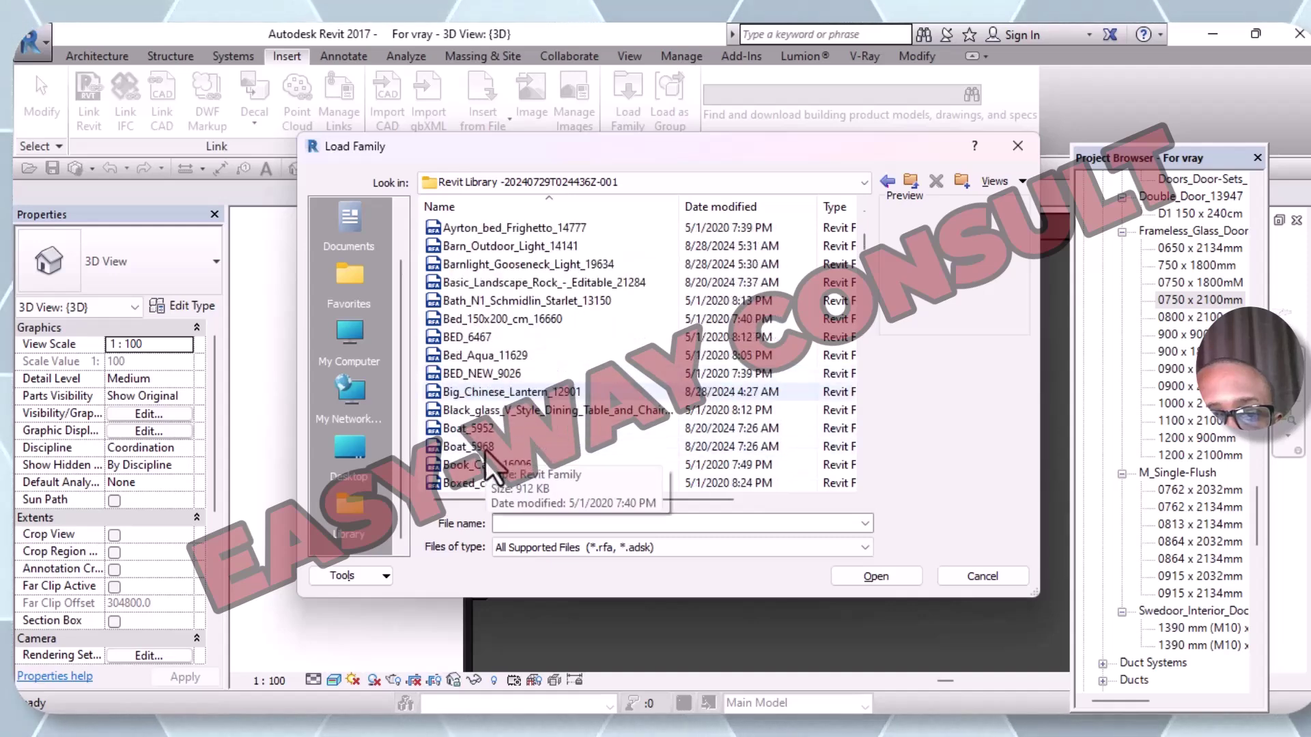
{"action": "scroll", "coordinate": [483, 456], "scroll_direction": "down", "scroll_amount": 10}
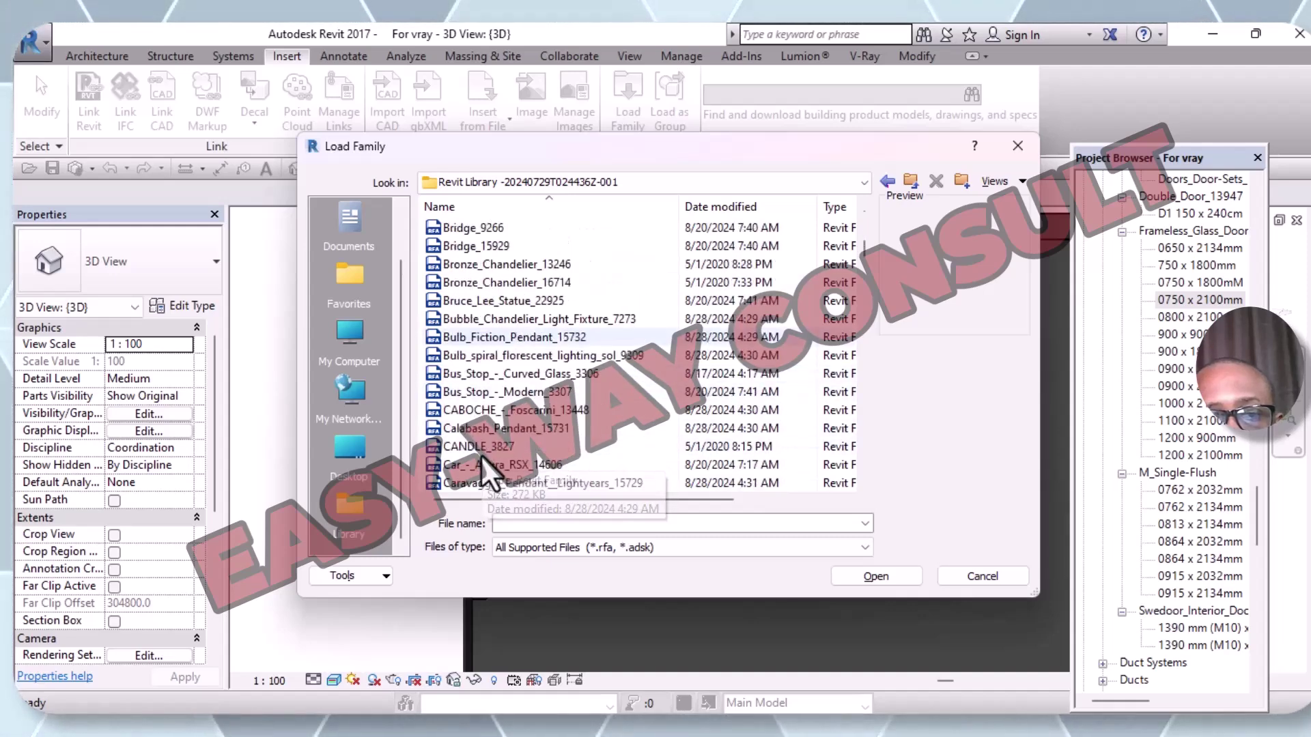
{"action": "scroll", "coordinate": [480, 455], "scroll_direction": "down", "scroll_amount": 12}
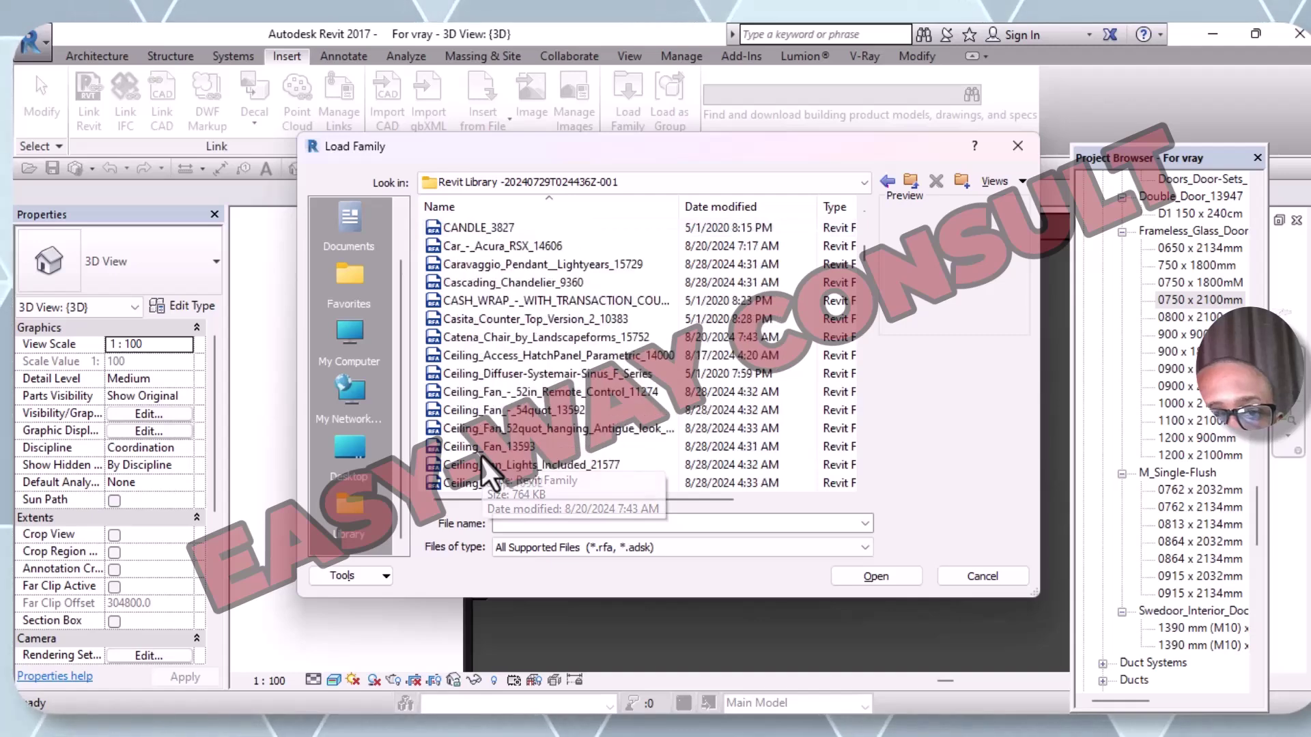
{"action": "scroll", "coordinate": [489, 471], "scroll_direction": "down", "scroll_amount": 8}
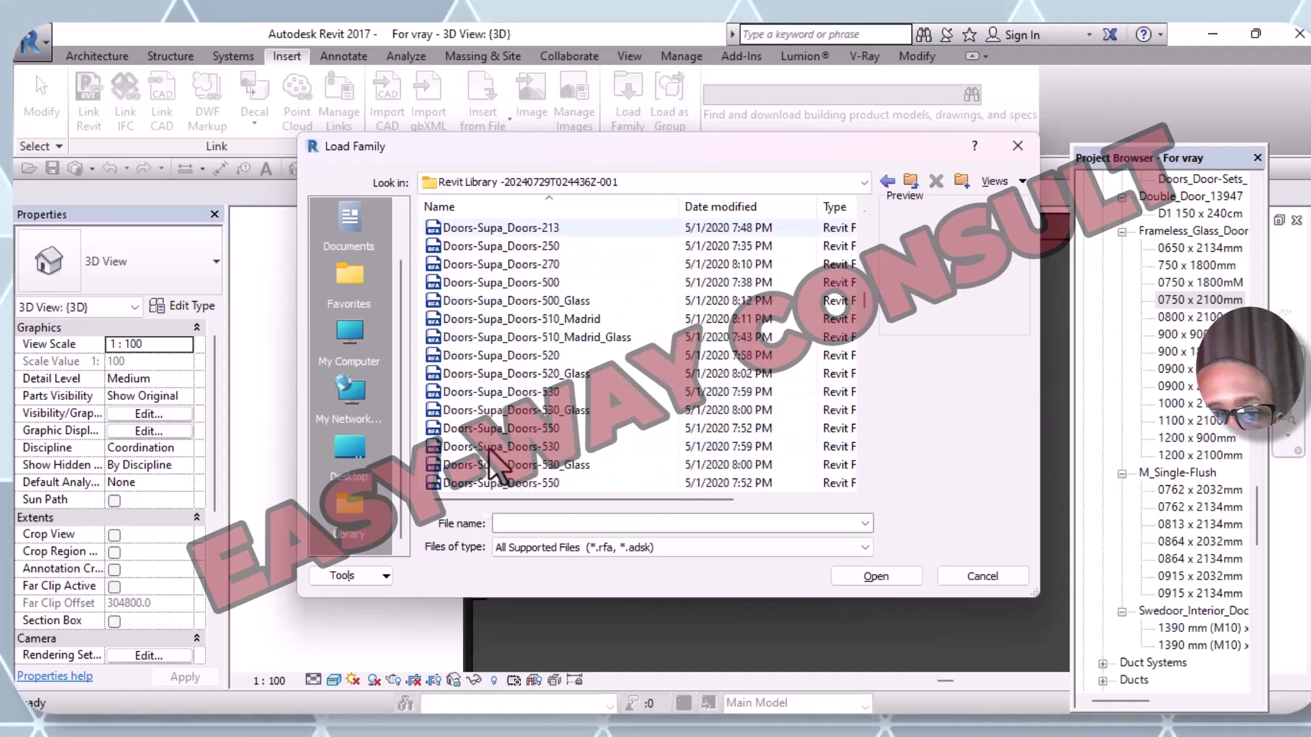
{"action": "scroll", "coordinate": [601, 404], "scroll_direction": "down", "scroll_amount": 1}
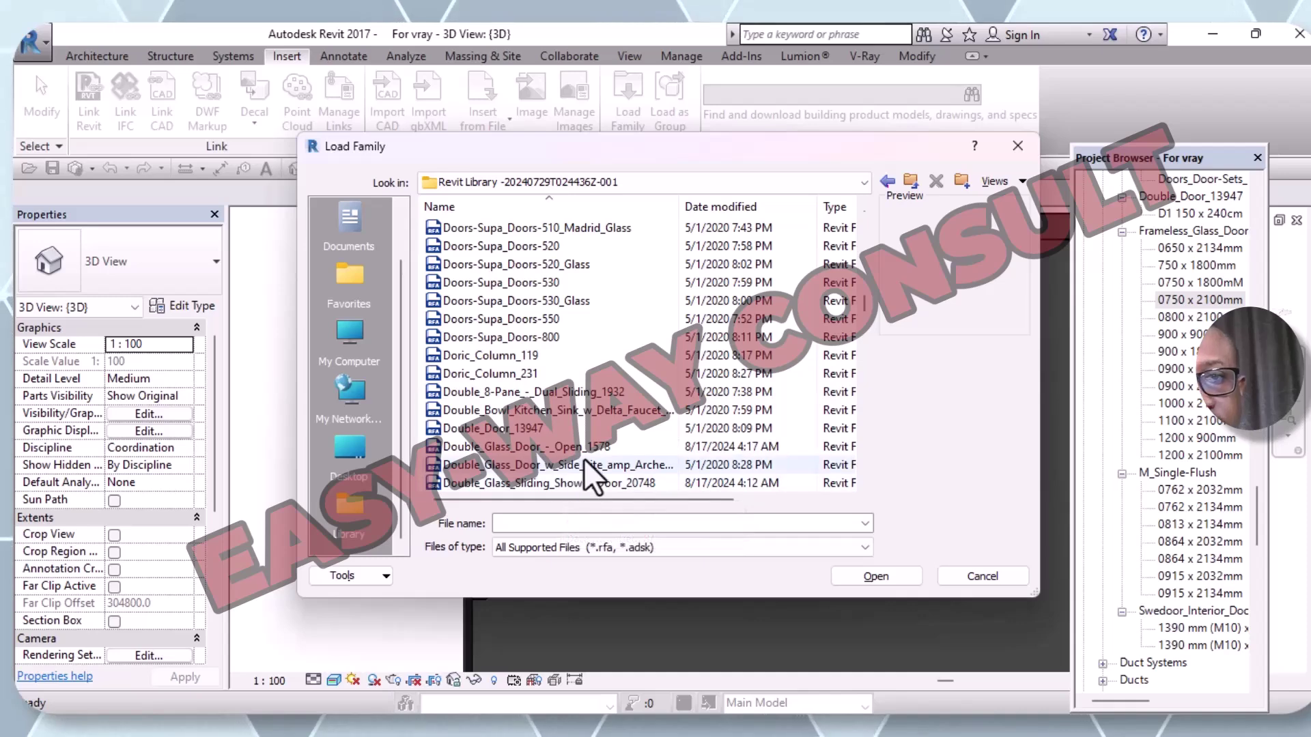
{"action": "scroll", "coordinate": [582, 456], "scroll_direction": "down", "scroll_amount": 2}
{"action": "scroll", "coordinate": [589, 460], "scroll_direction": "down", "scroll_amount": 2}
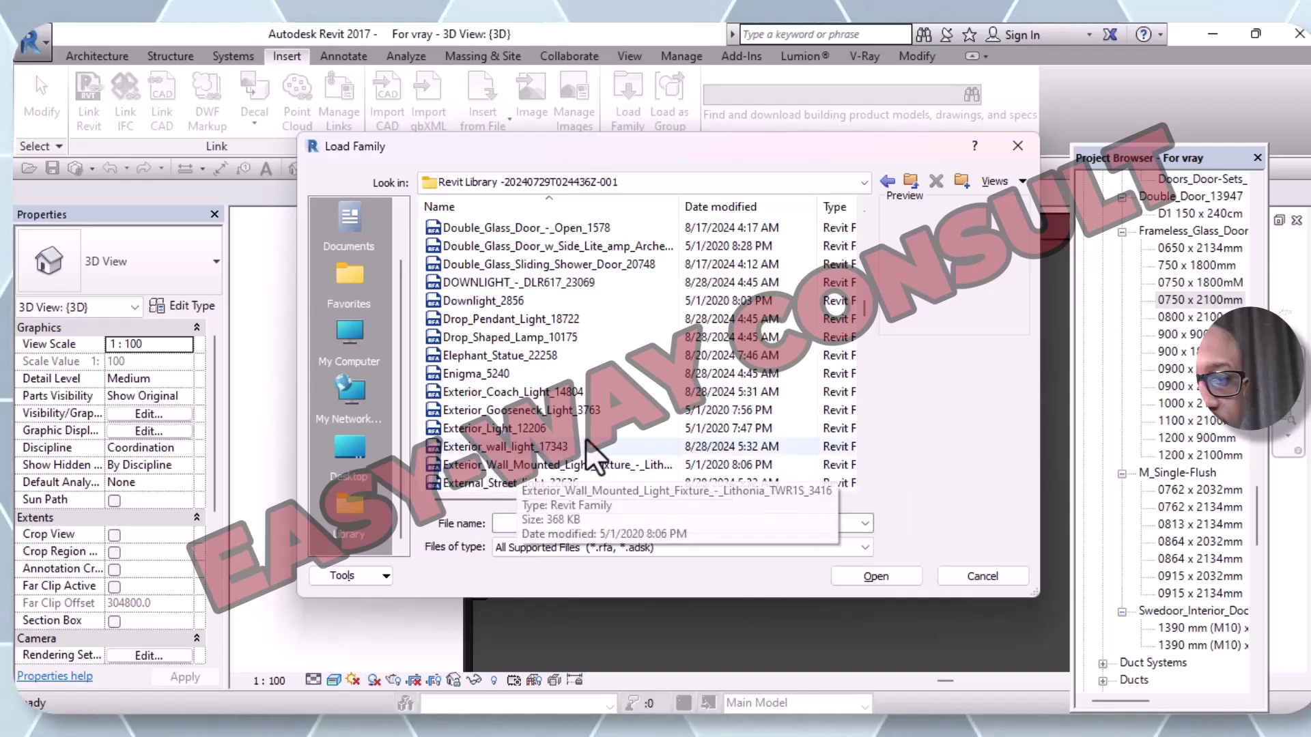
{"action": "scroll", "coordinate": [618, 430], "scroll_direction": "down", "scroll_amount": 1}
{"action": "scroll", "coordinate": [615, 440], "scroll_direction": "down", "scroll_amount": 2}
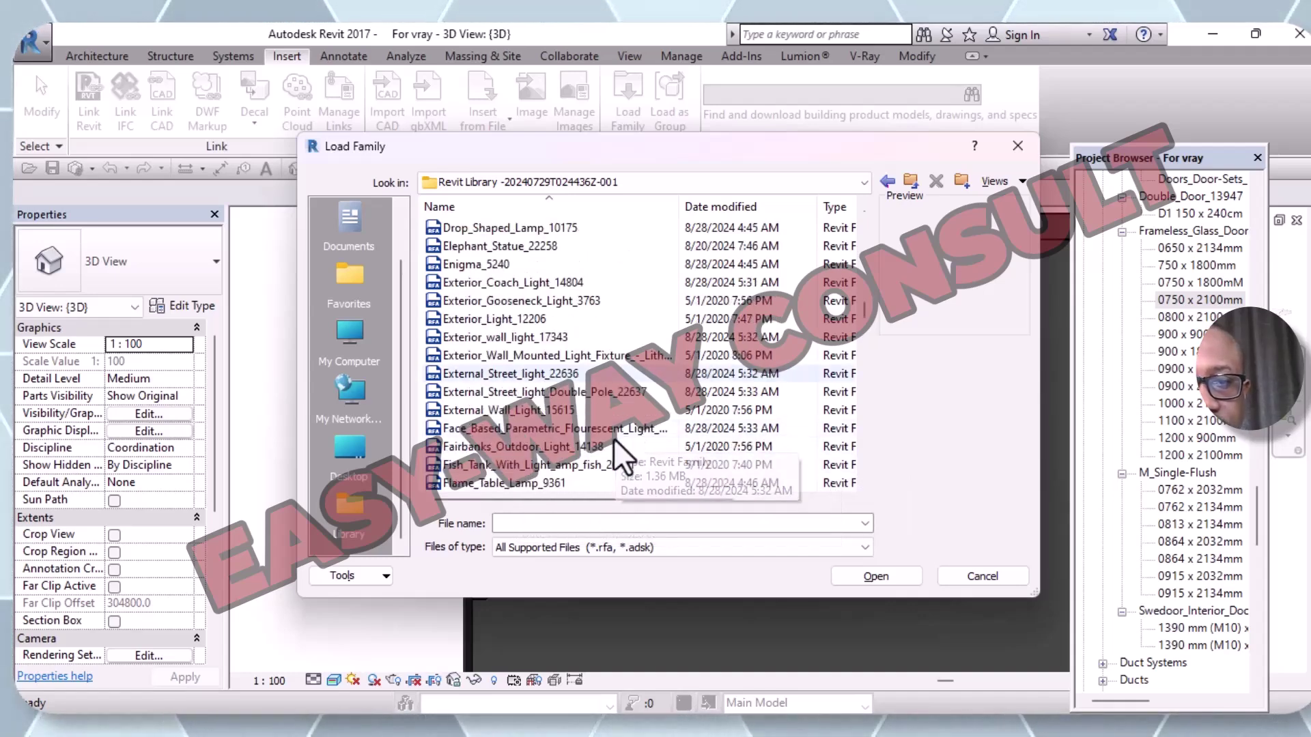
{"action": "scroll", "coordinate": [604, 467], "scroll_direction": "down", "scroll_amount": 4}
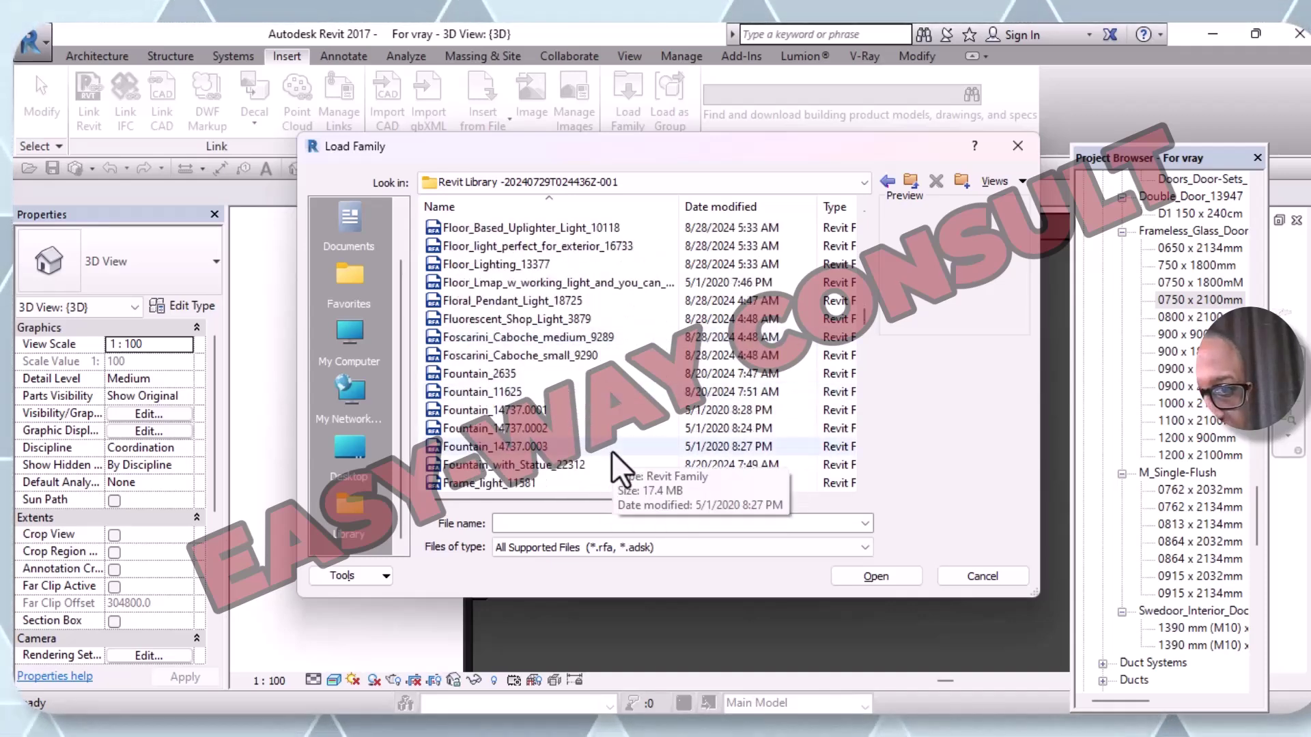
{"action": "scroll", "coordinate": [612, 451], "scroll_direction": "down", "scroll_amount": 3}
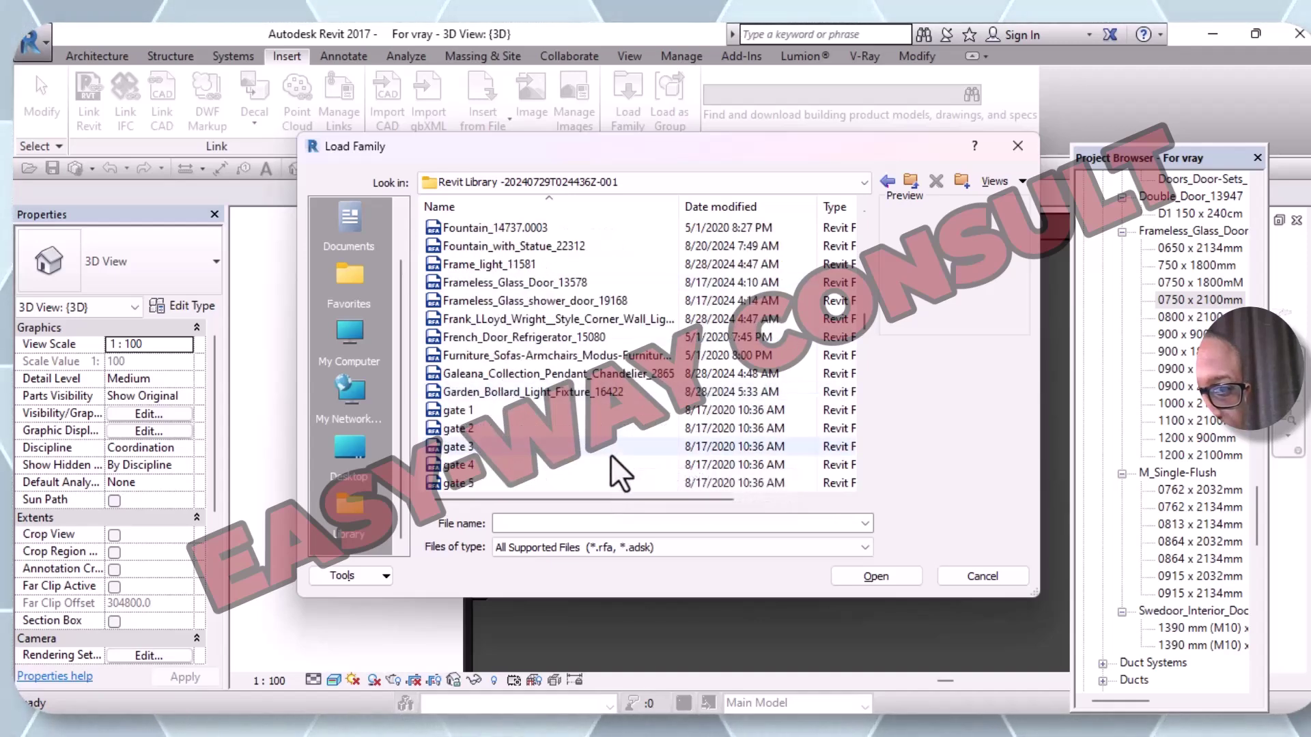
{"action": "scroll", "coordinate": [610, 455], "scroll_direction": "down", "scroll_amount": 3}
{"action": "scroll", "coordinate": [610, 455], "scroll_direction": "down", "scroll_amount": 8}
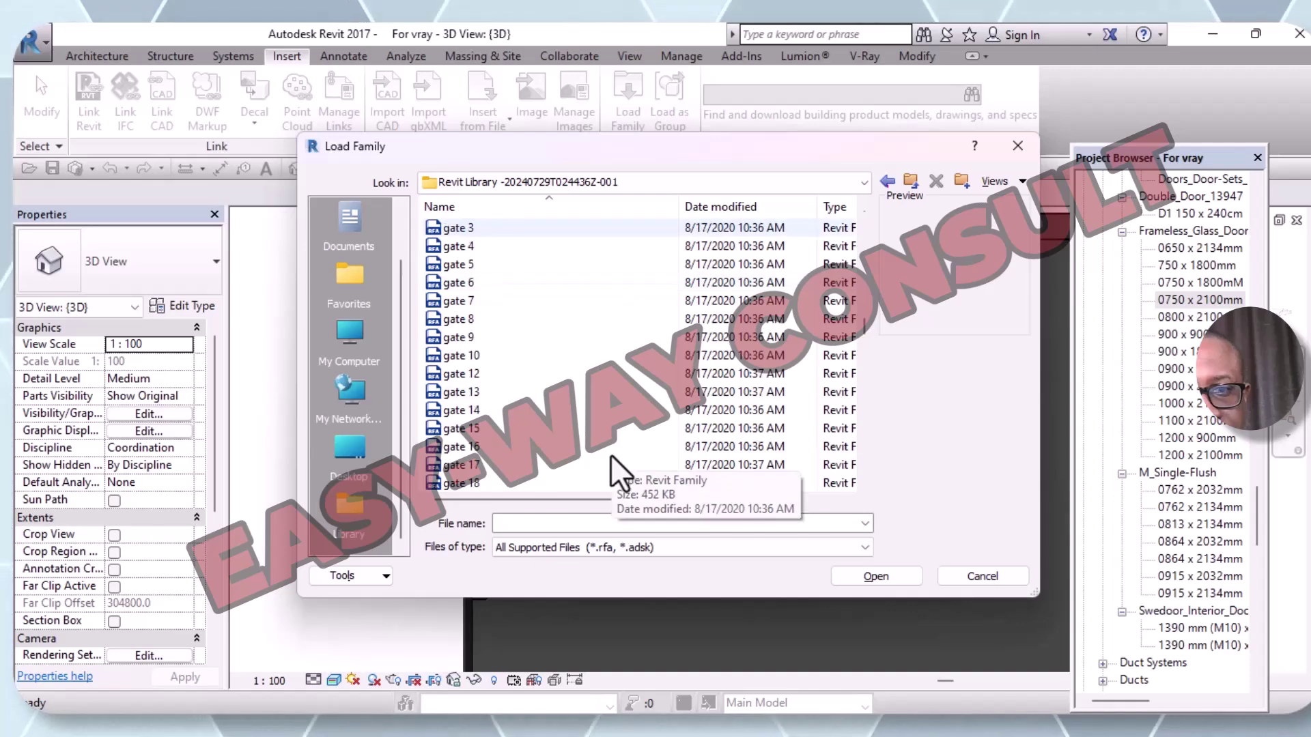
{"action": "scroll", "coordinate": [609, 455], "scroll_direction": "down", "scroll_amount": 10}
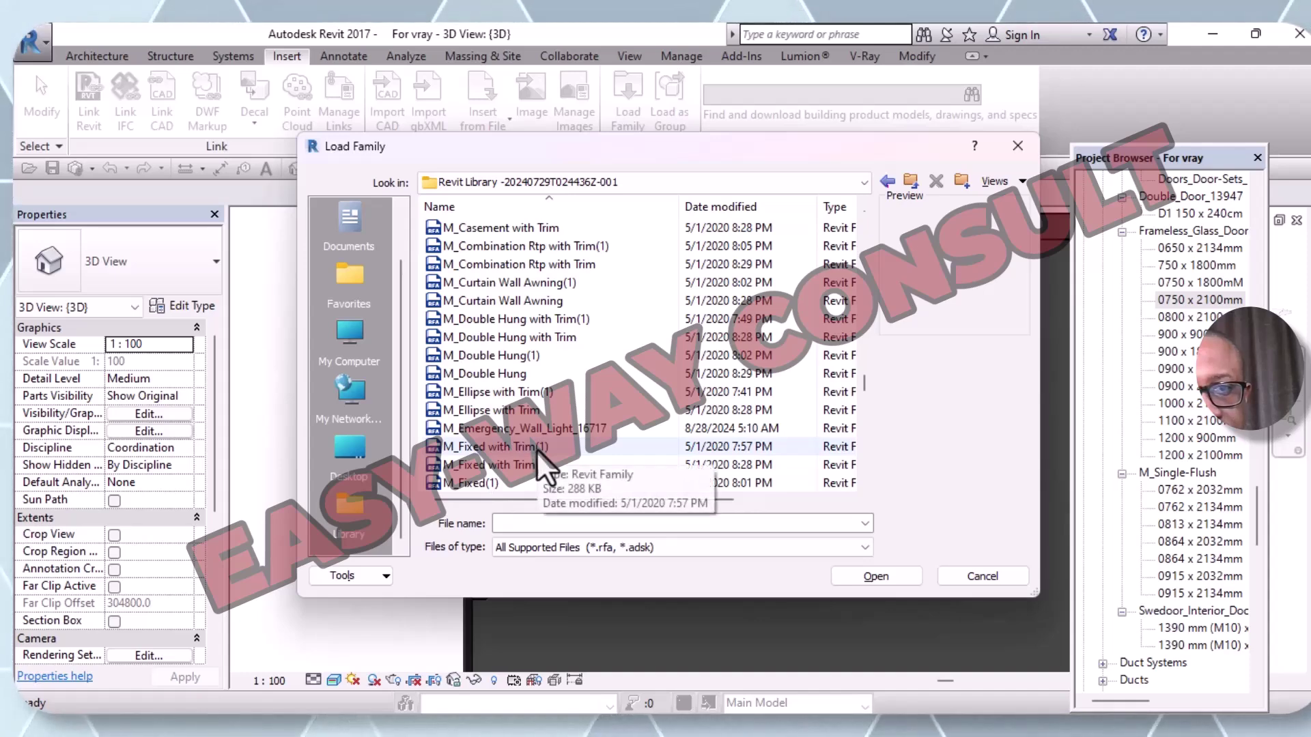
{"action": "left_click", "coordinate": [518, 307]}
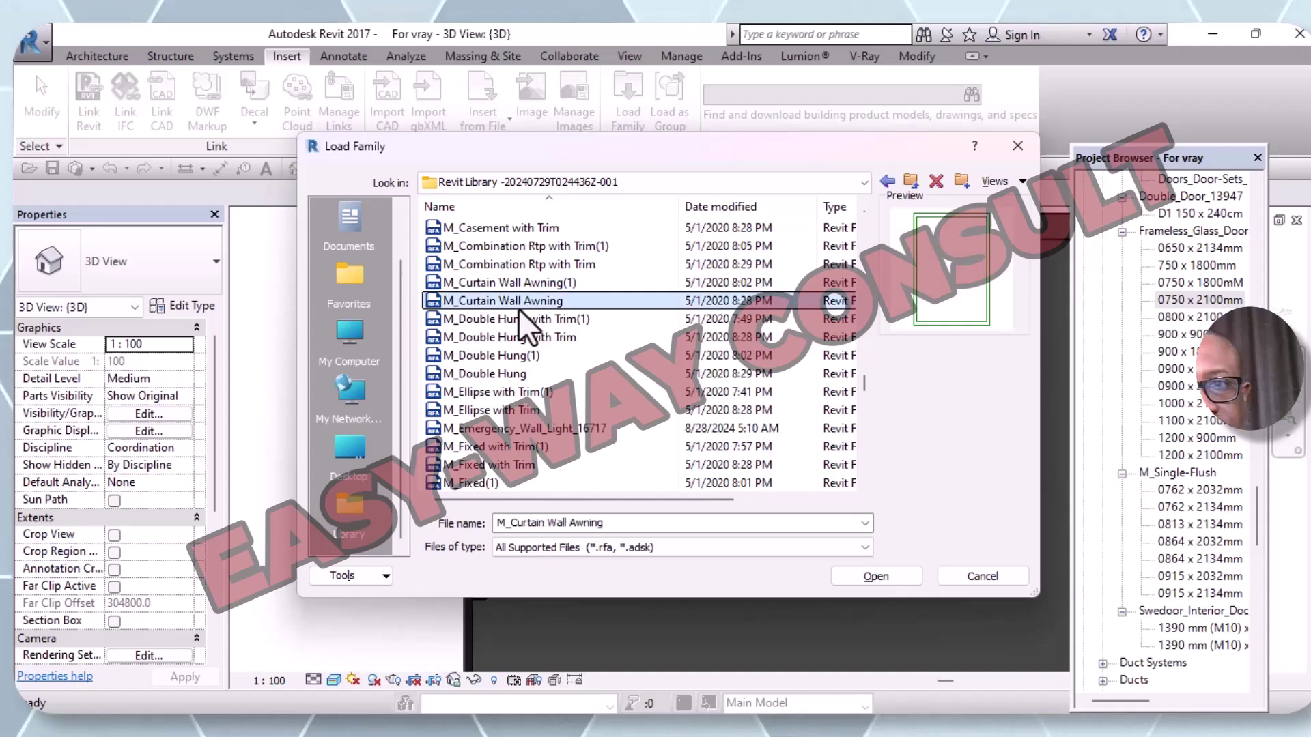
{"action": "left_click", "coordinate": [855, 572]}
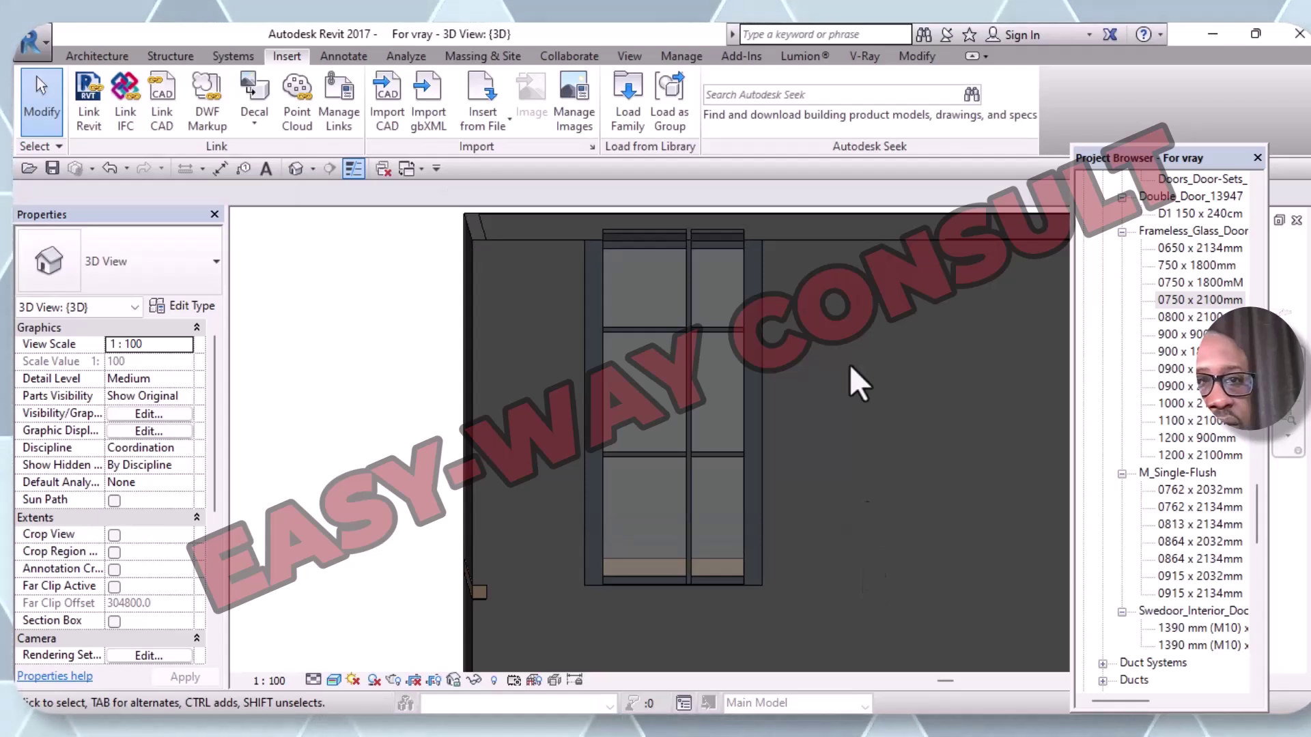
Step: Select and unpin the bottom panel in the curtain wall's wider column
{"action": "left_click", "coordinate": [97, 56]}
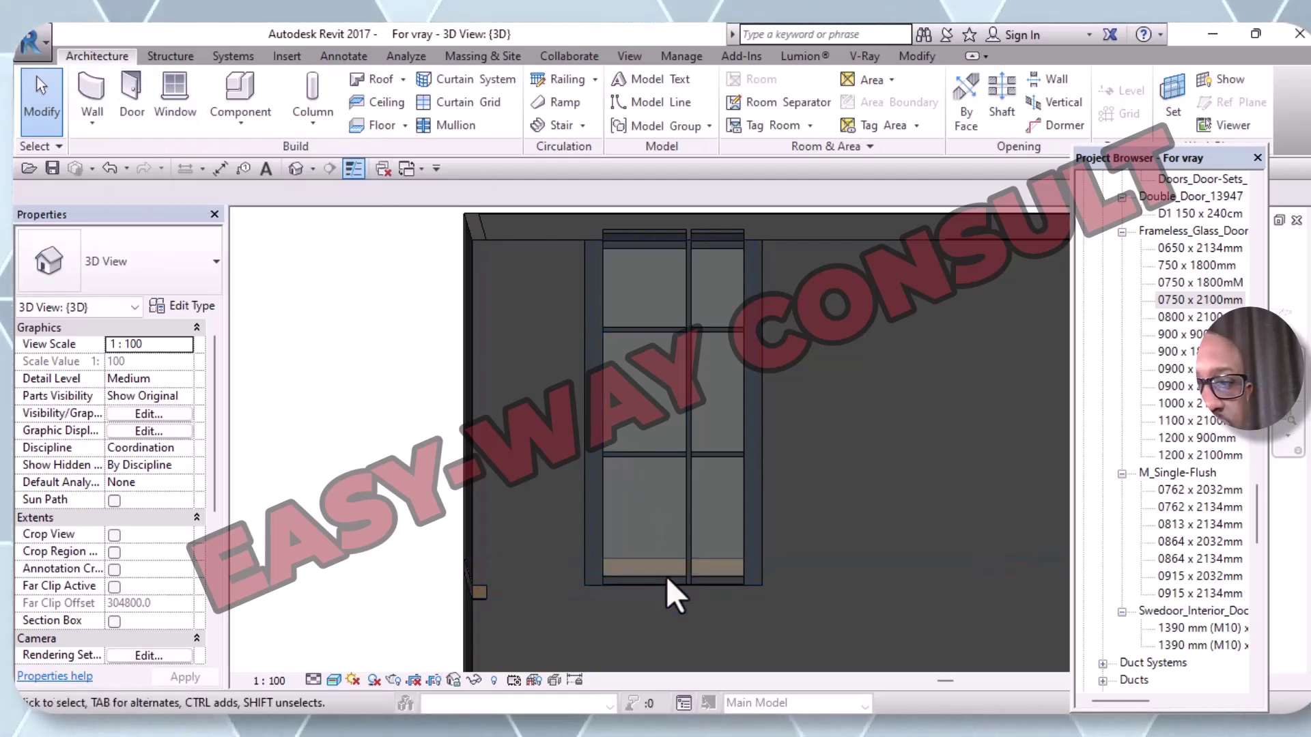
{"action": "scroll", "coordinate": [642, 564], "scroll_direction": "up", "scroll_amount": 1}
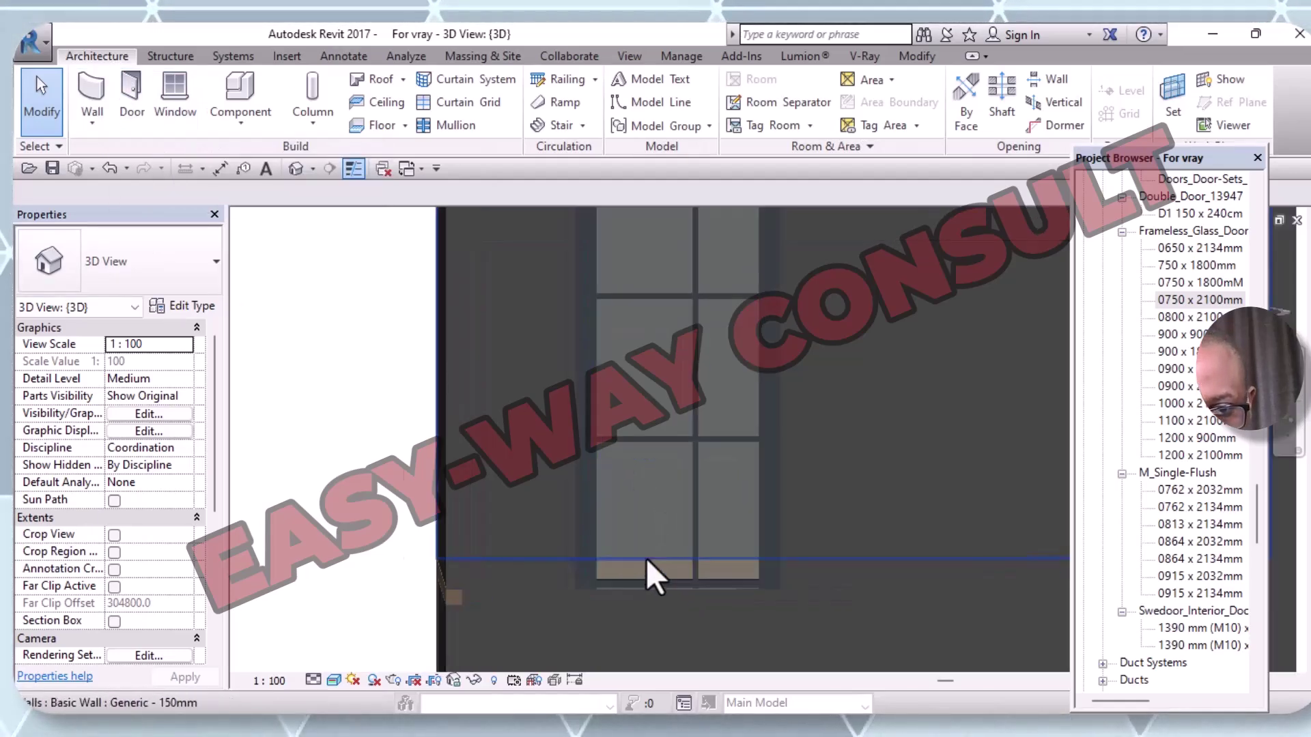
{"action": "scroll", "coordinate": [645, 558], "scroll_direction": "up", "scroll_amount": 1}
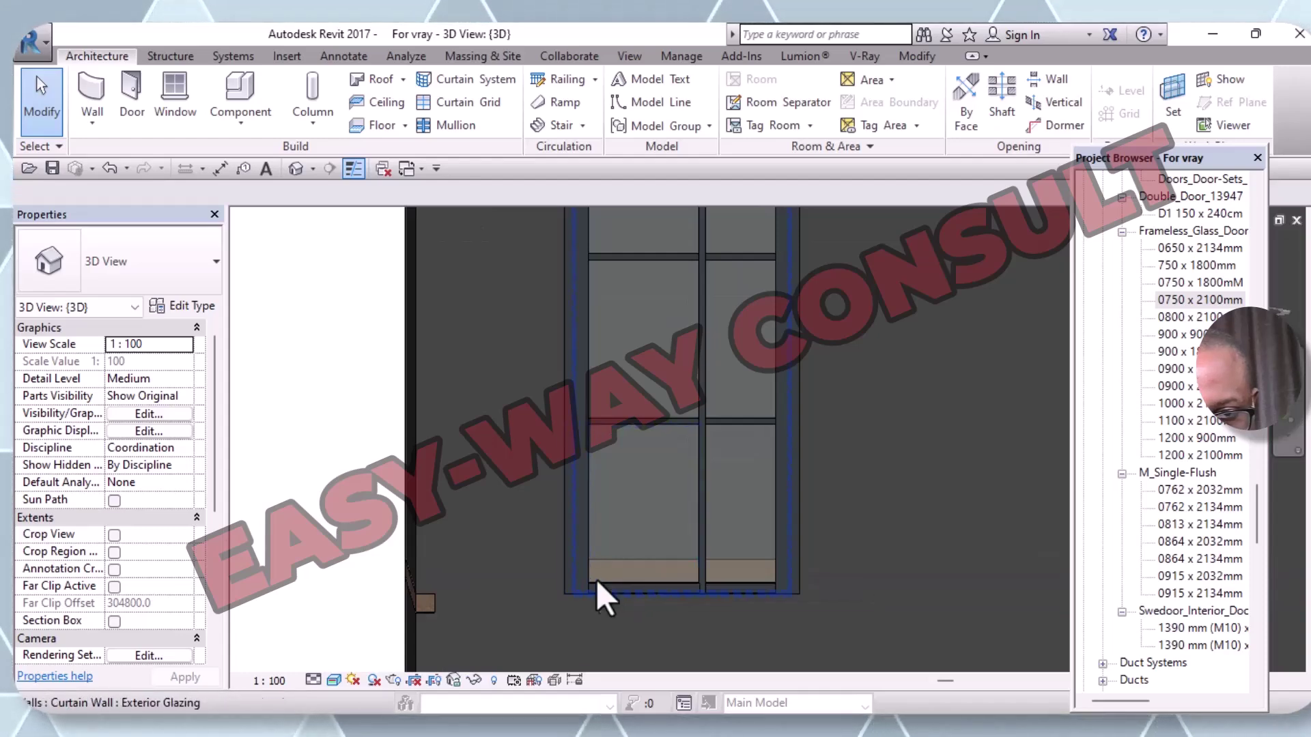
{"action": "left_click", "coordinate": [624, 584]}
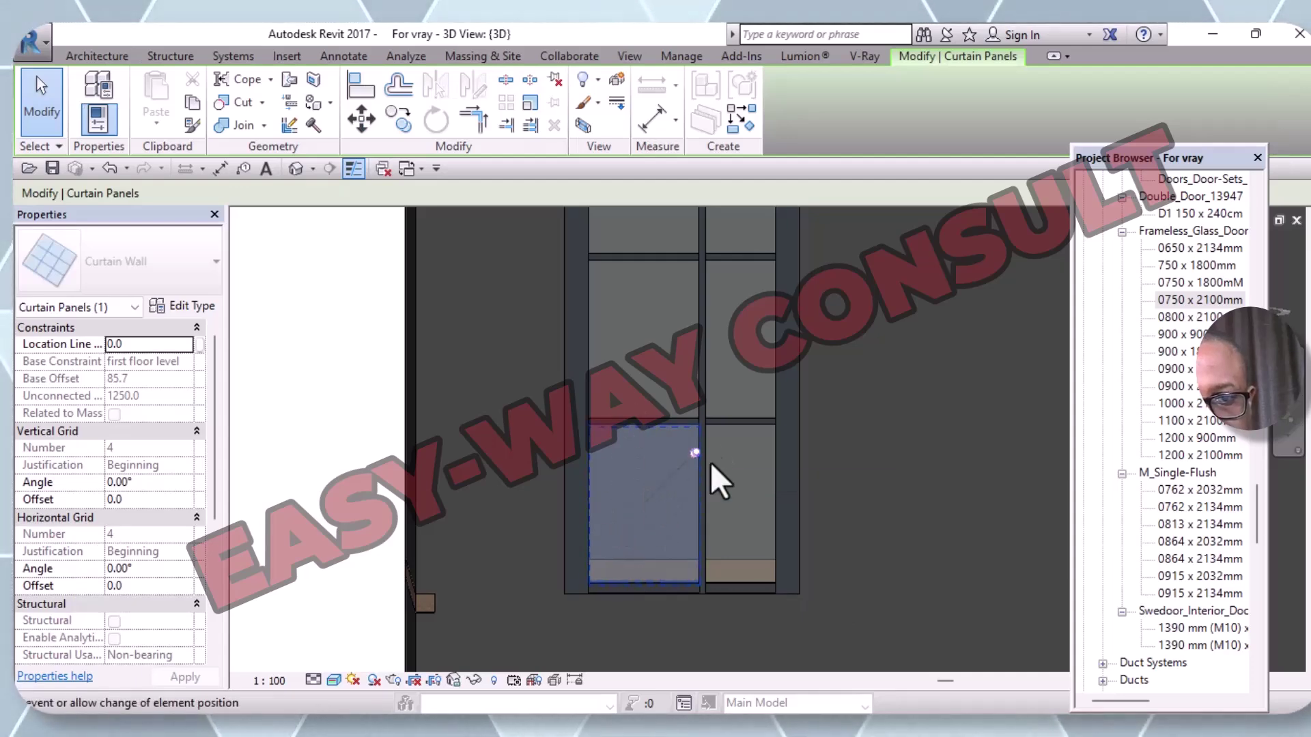
{"action": "left_click", "coordinate": [694, 450]}
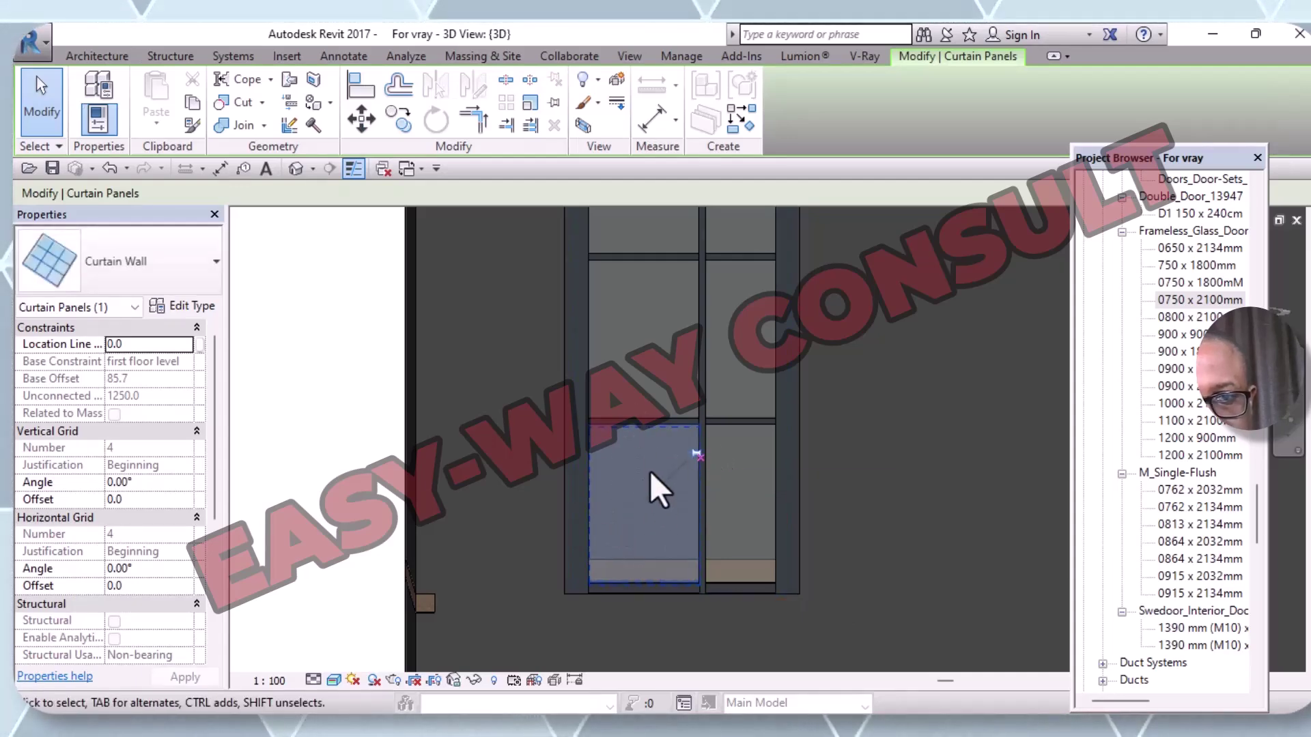
Step: Change the unpinned bottom panel's type to M_Curtain Wall Awning
{"action": "left_click", "coordinate": [215, 258]}
{"action": "left_click", "coordinate": [214, 258]}
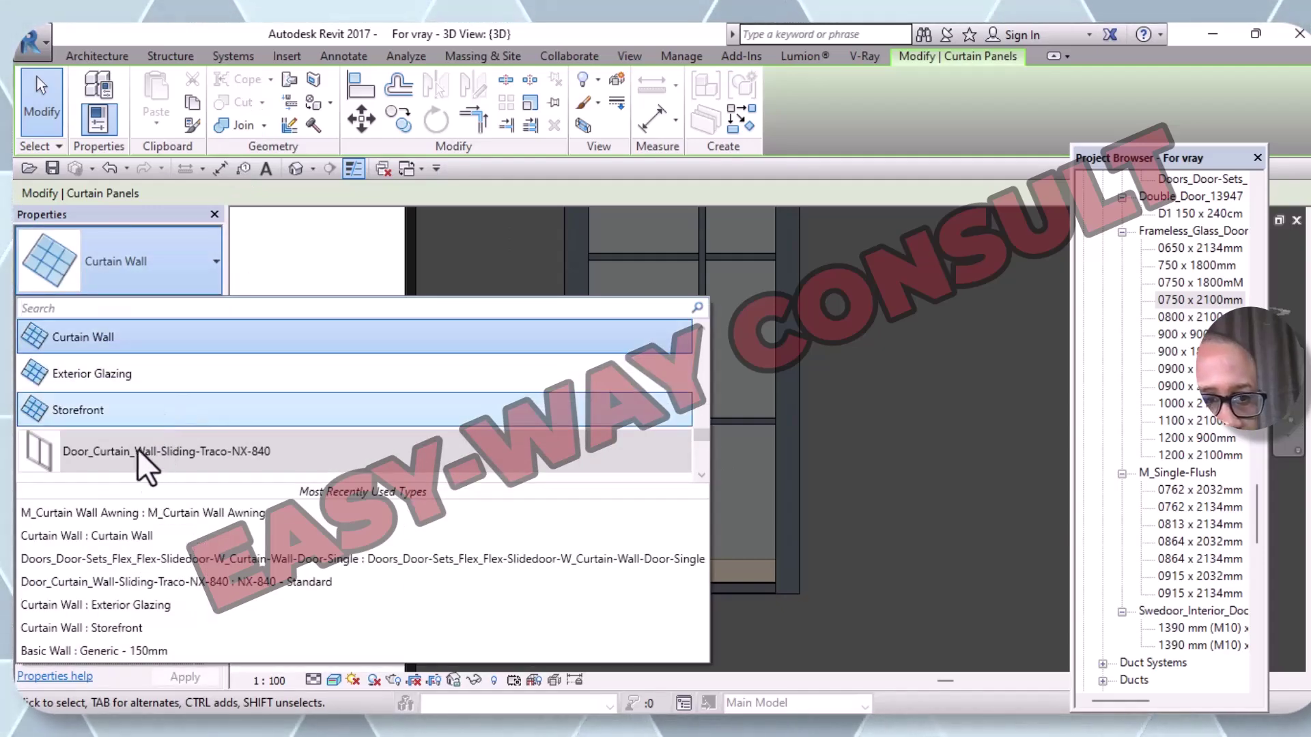
{"action": "left_click", "coordinate": [125, 516]}
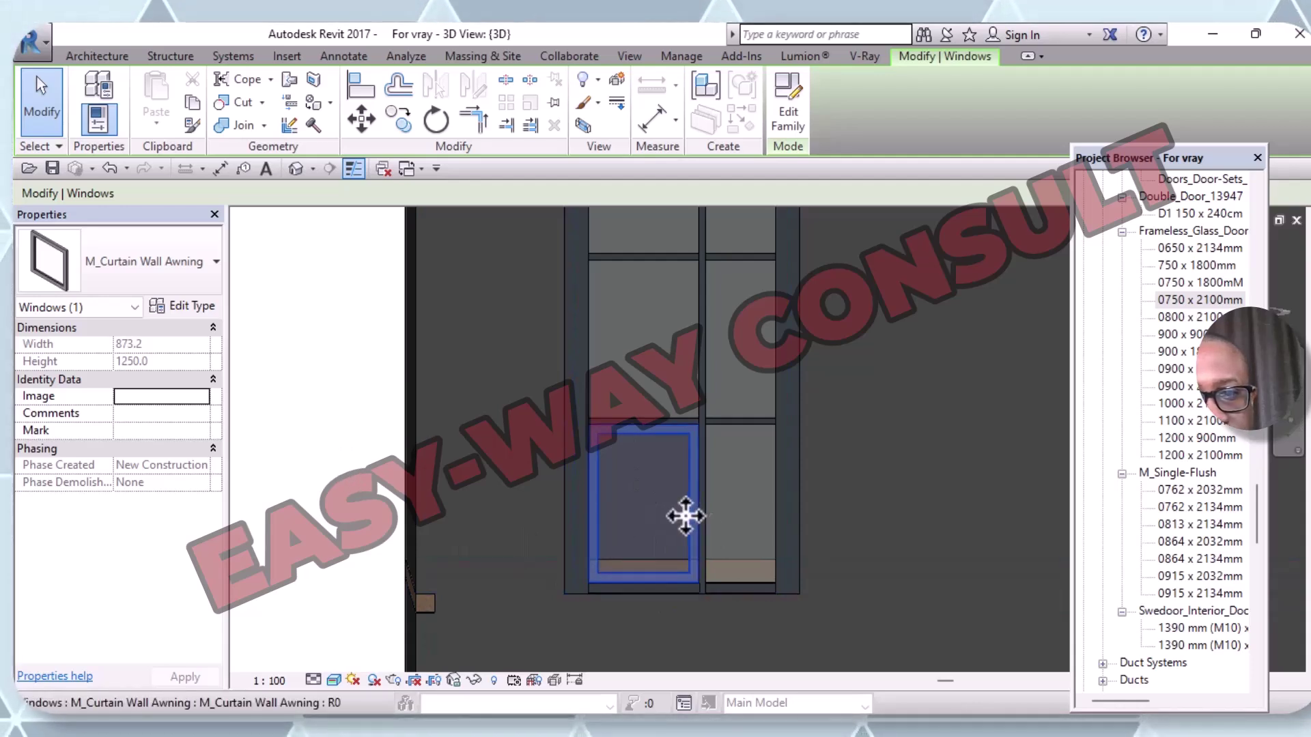
{"action": "middle_click_drag", "start_coordinate": [371, 468], "coordinate": [454, 400]}
{"action": "scroll", "coordinate": [424, 342], "scroll_direction": "down", "scroll_amount": 2}
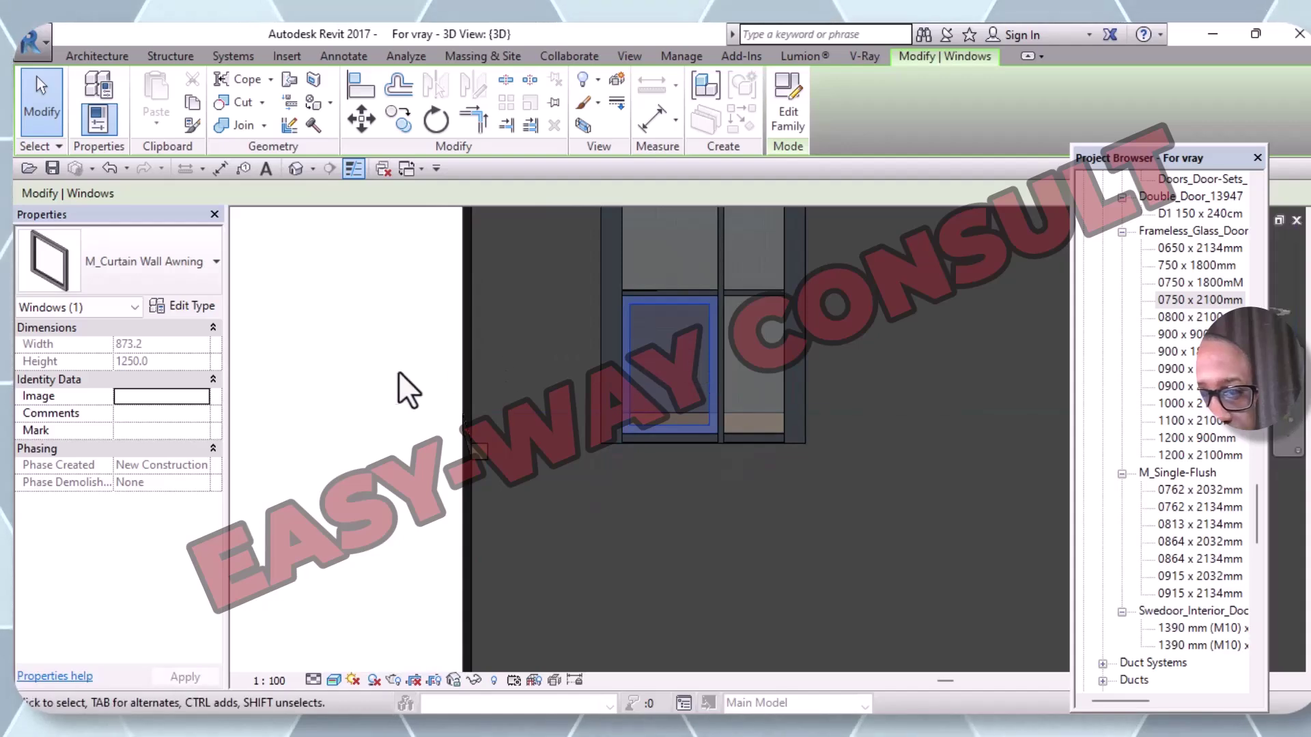
Step: Review the type properties of the awning window in the curtain wall's bottom panel without changing them
{"action": "left_click", "coordinate": [386, 380]}
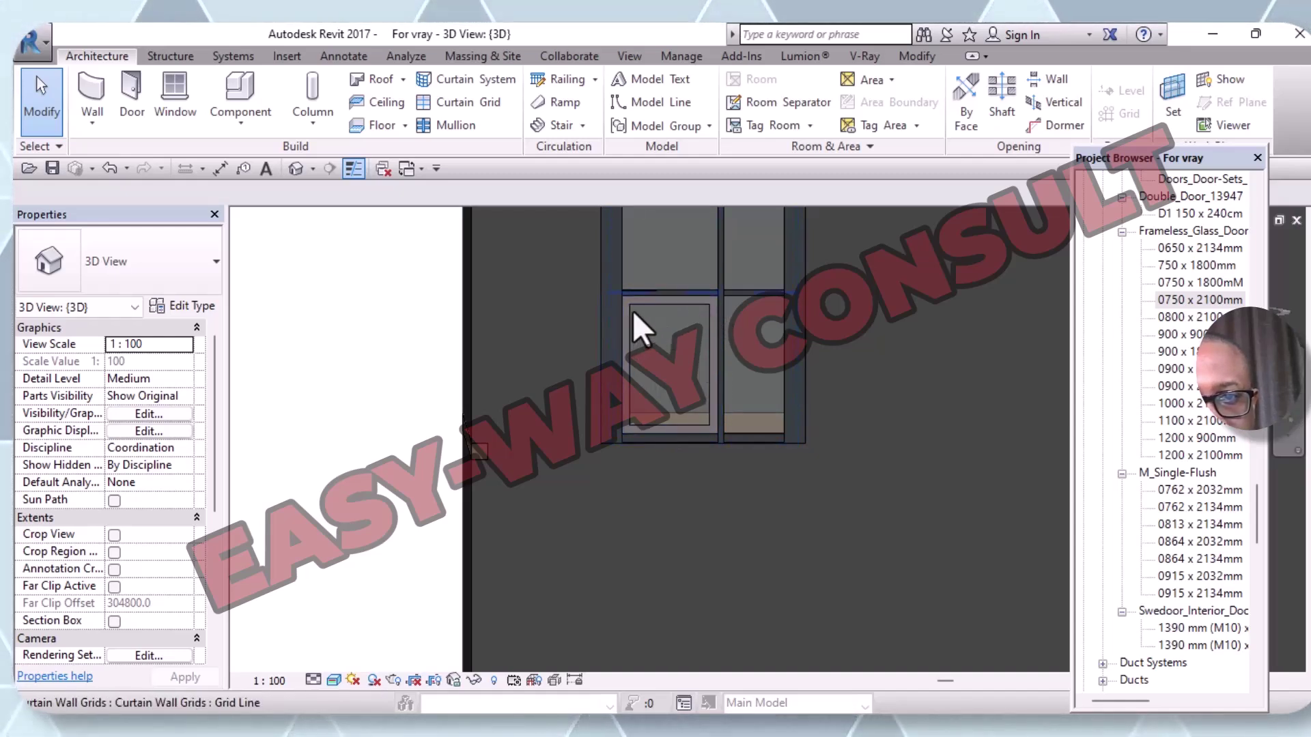
{"action": "scroll", "coordinate": [633, 311], "scroll_direction": "up", "scroll_amount": 2}
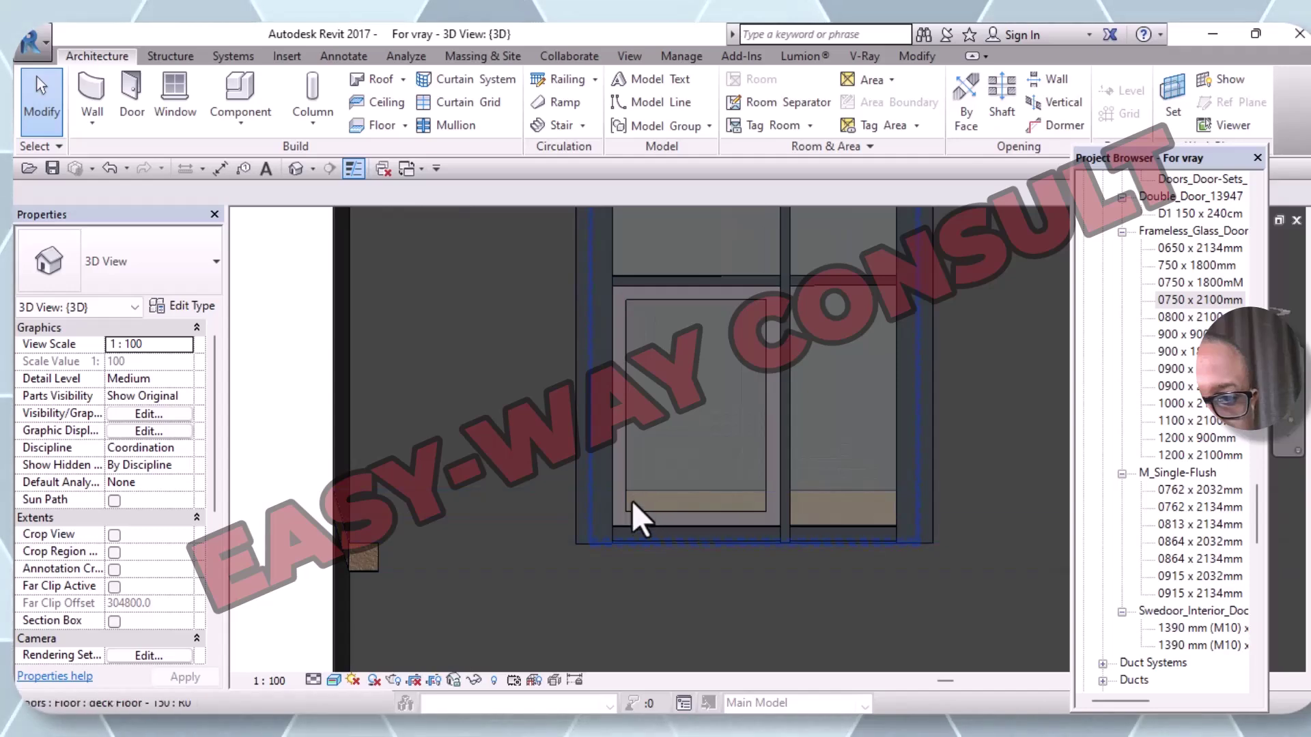
{"action": "left_click", "coordinate": [653, 518]}
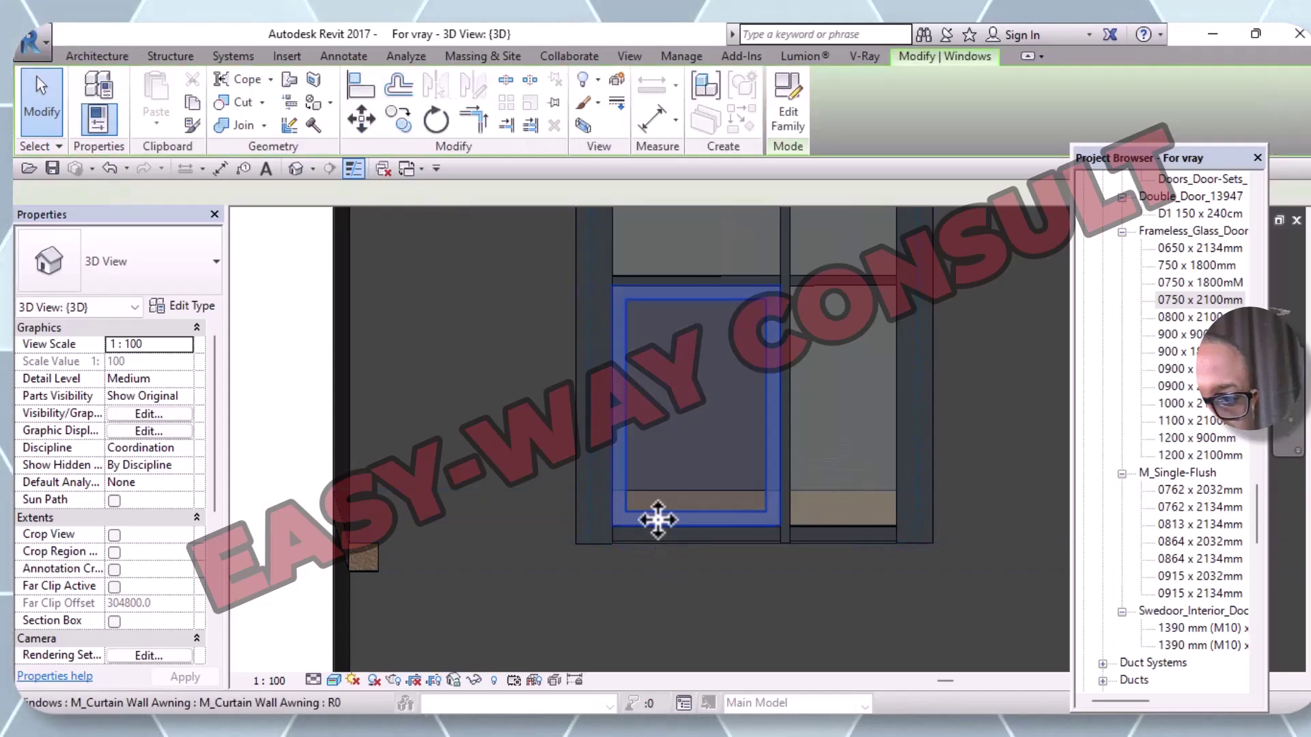
{"action": "left_click", "coordinate": [181, 308]}
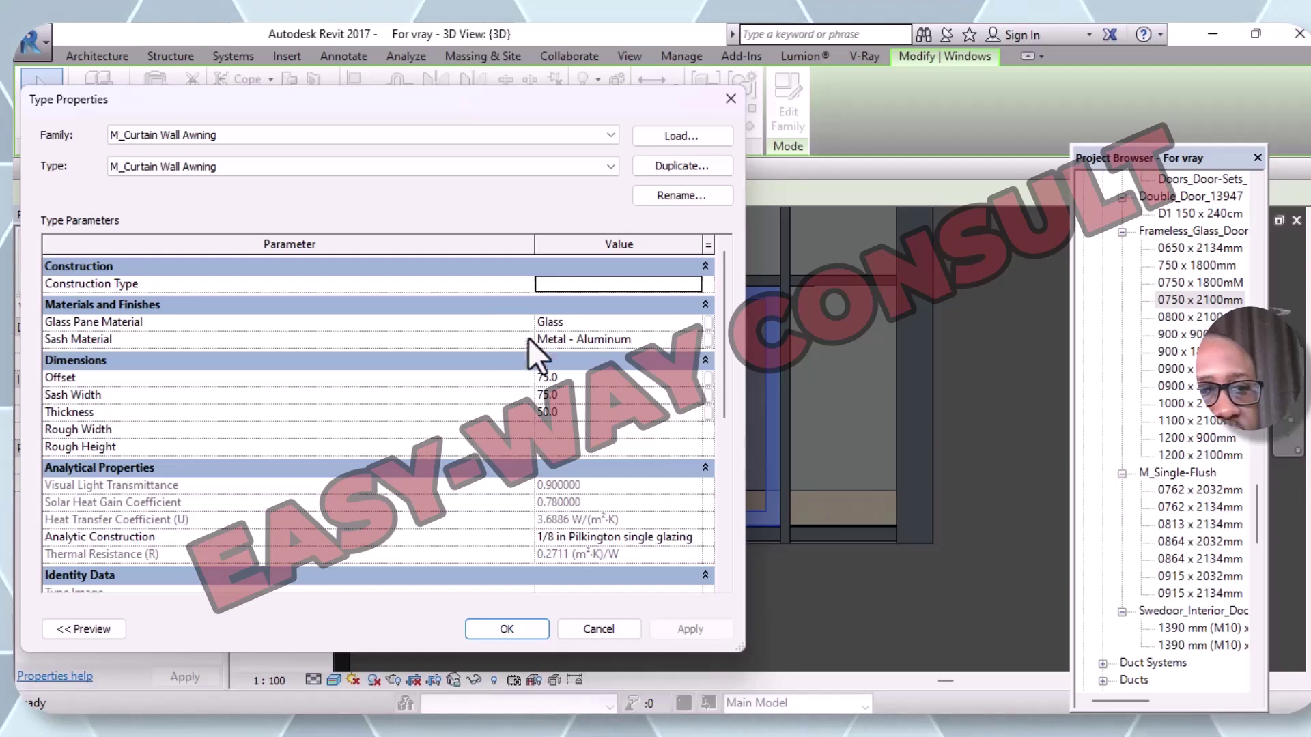
{"action": "scroll", "coordinate": [604, 495], "scroll_direction": "down", "scroll_amount": 1}
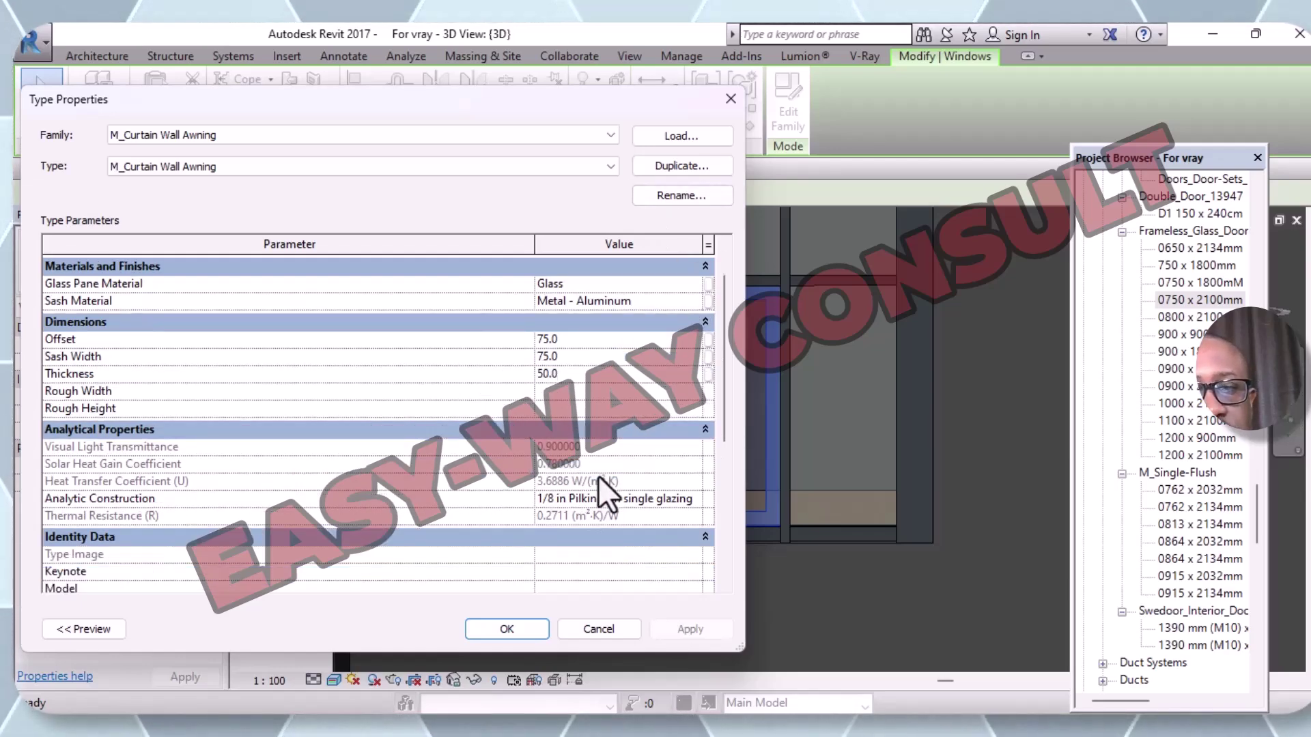
{"action": "scroll", "coordinate": [614, 437], "scroll_direction": "up", "scroll_amount": 1}
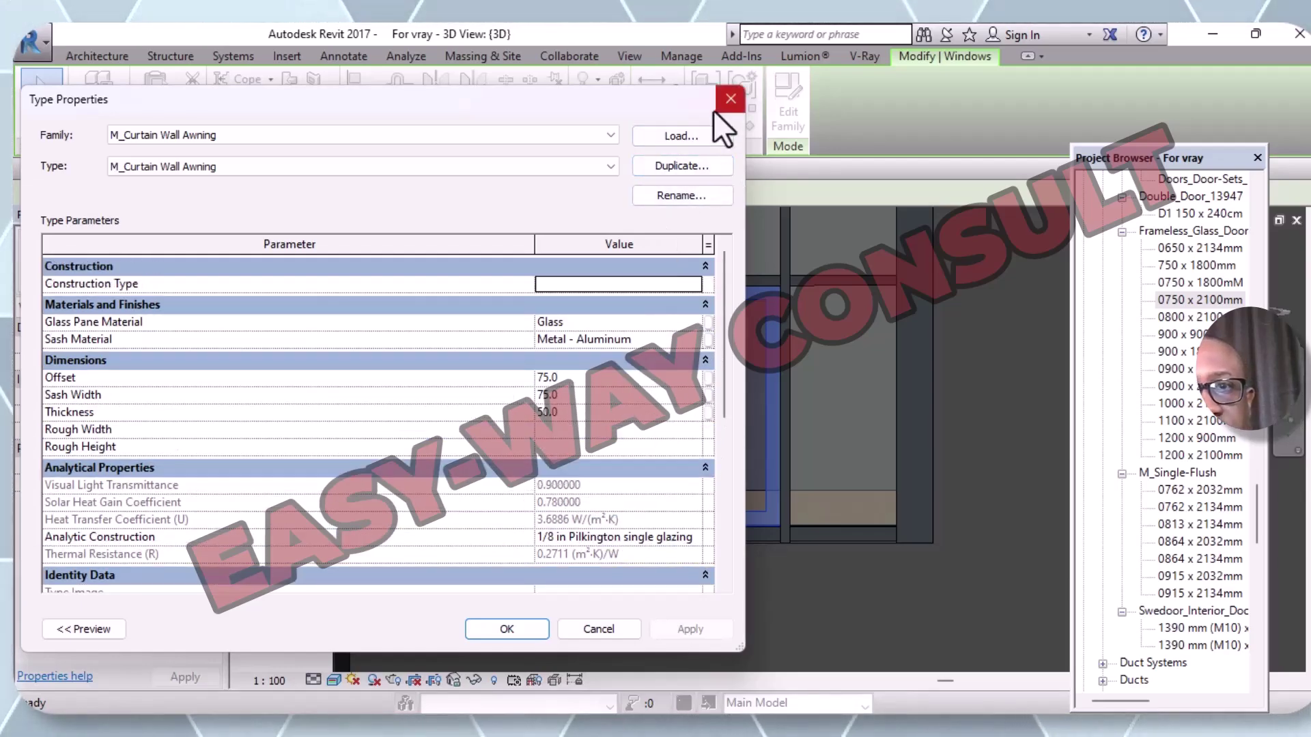
{"action": "left_click", "coordinate": [728, 100]}
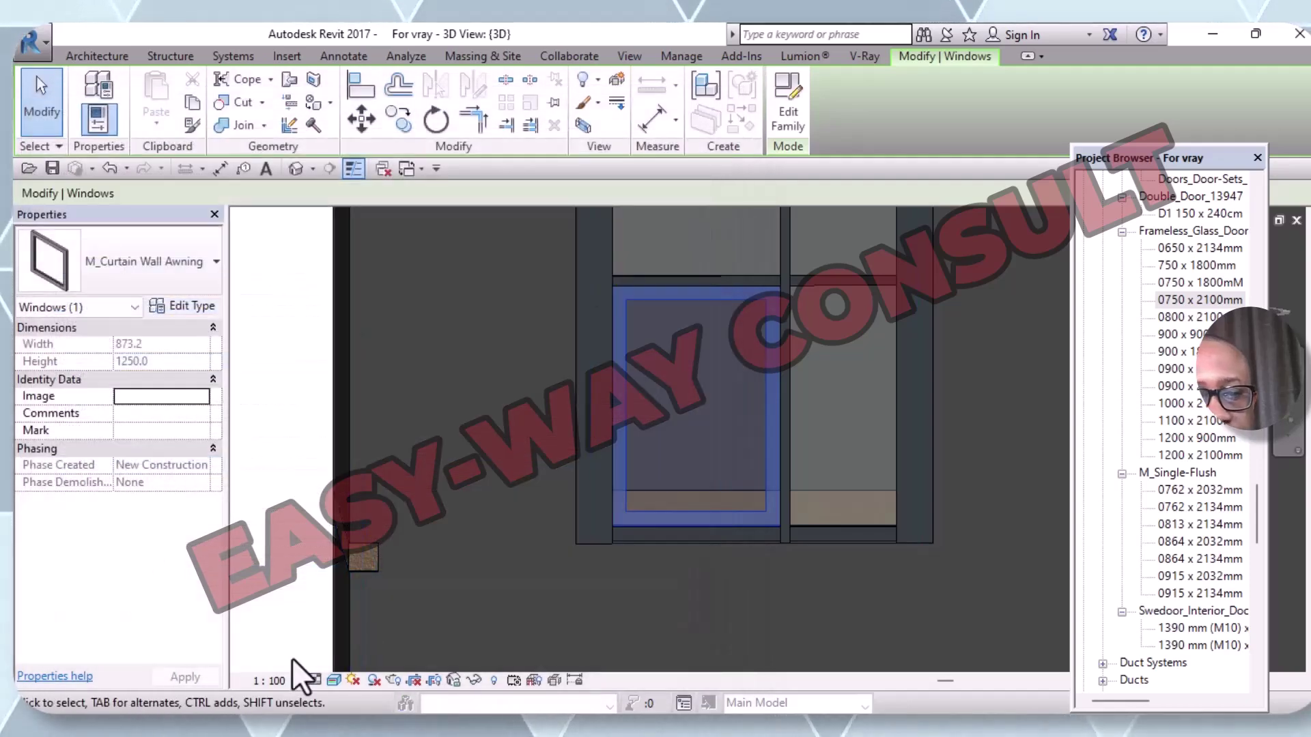
Step: Try the Coarse detail level in the 3D view and settle on Fine, leaving the awning window deselected
{"action": "left_click", "coordinate": [311, 681]}
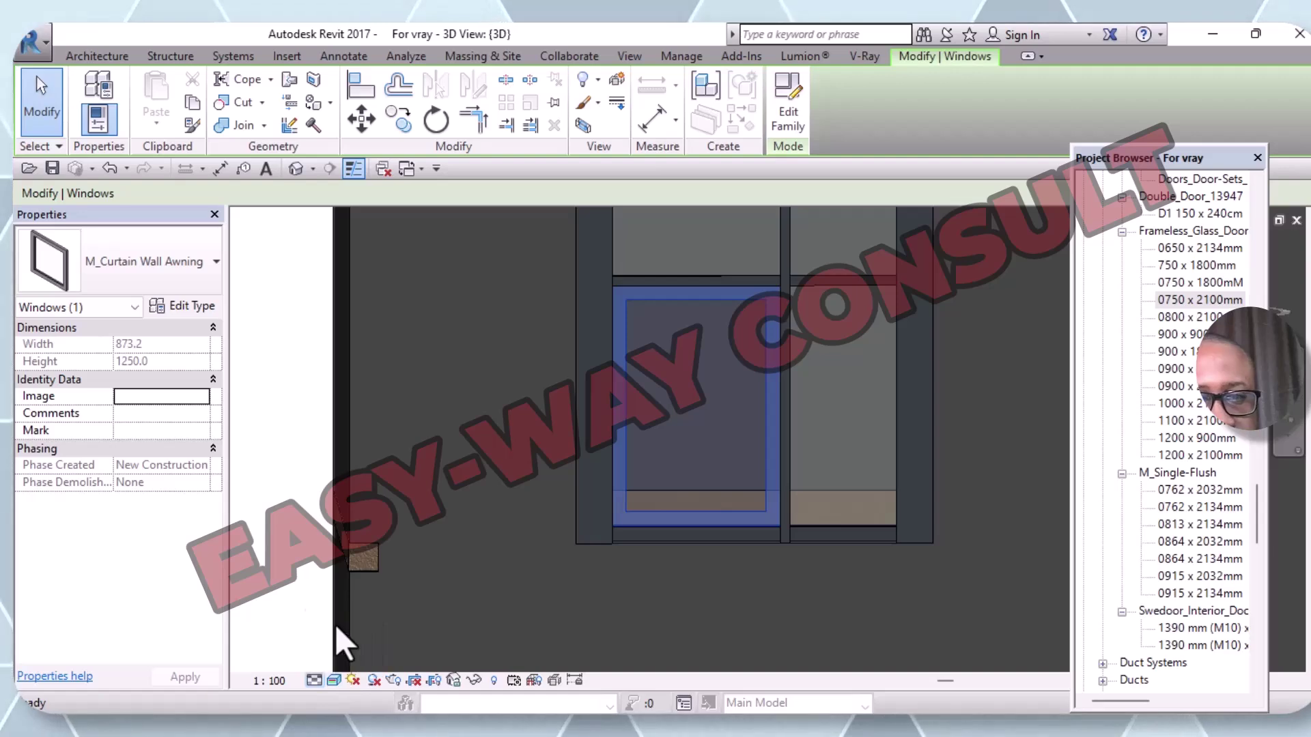
{"action": "left_click", "coordinate": [335, 622]}
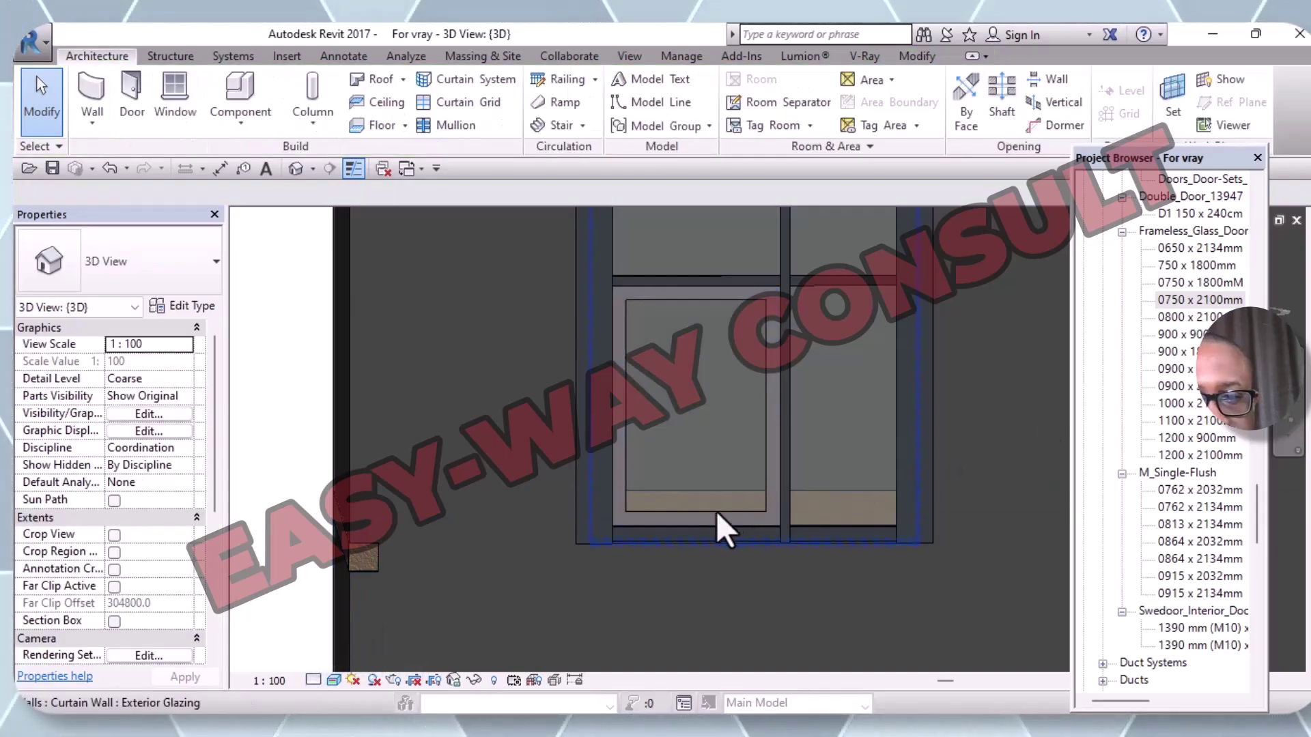
{"action": "left_click", "coordinate": [682, 515]}
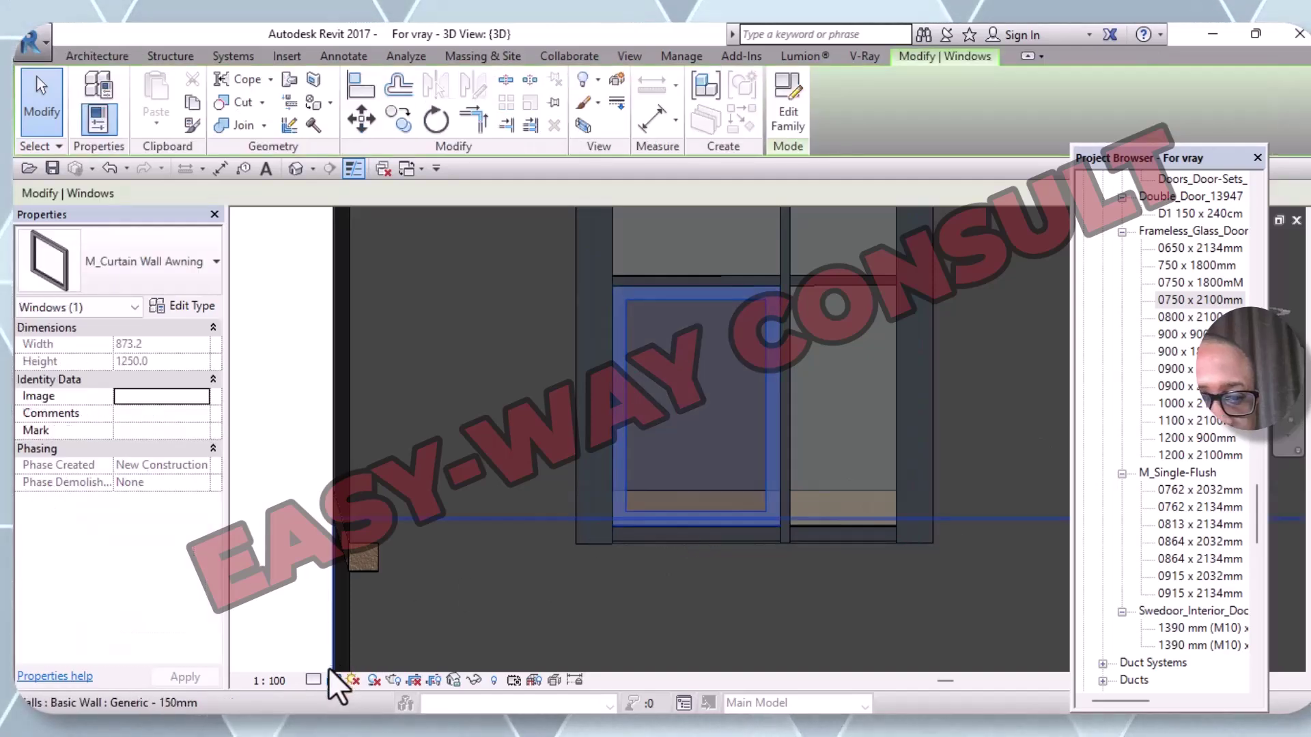
{"action": "left_click", "coordinate": [310, 683]}
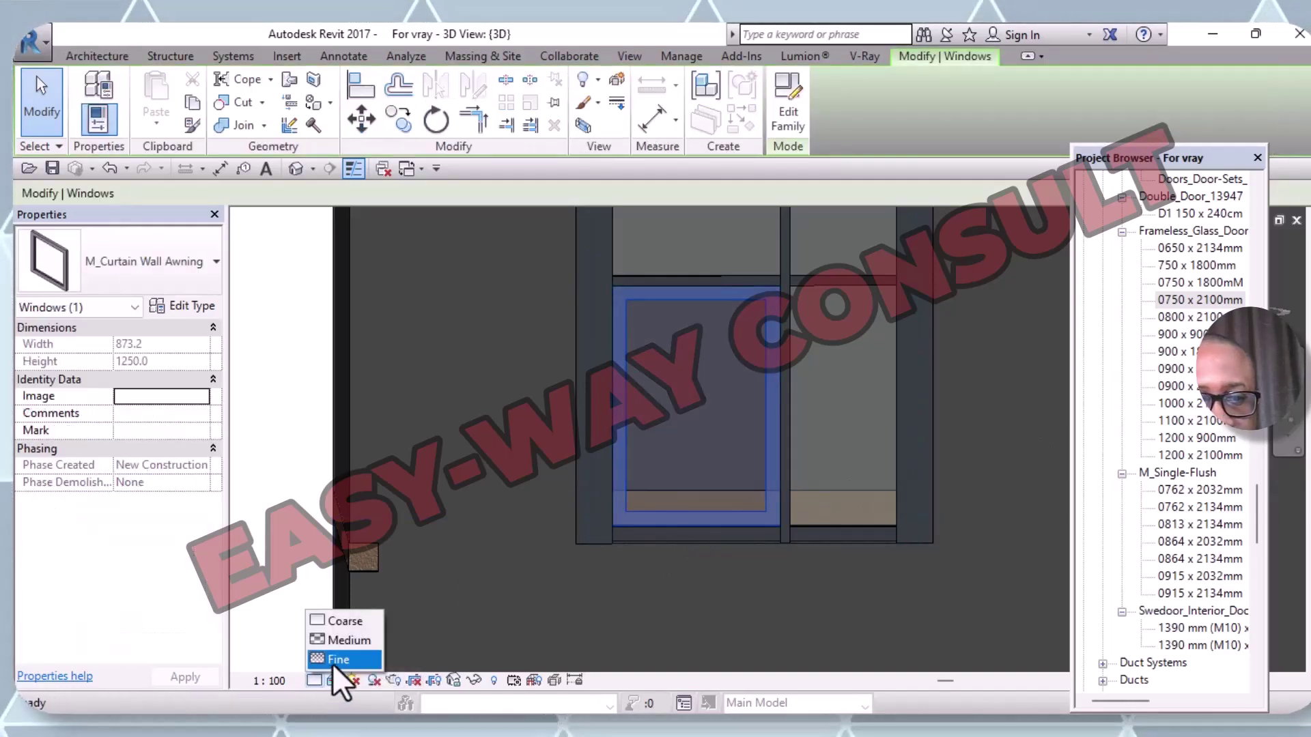
{"action": "left_click", "coordinate": [334, 659]}
{"action": "key", "text": "Escape"}
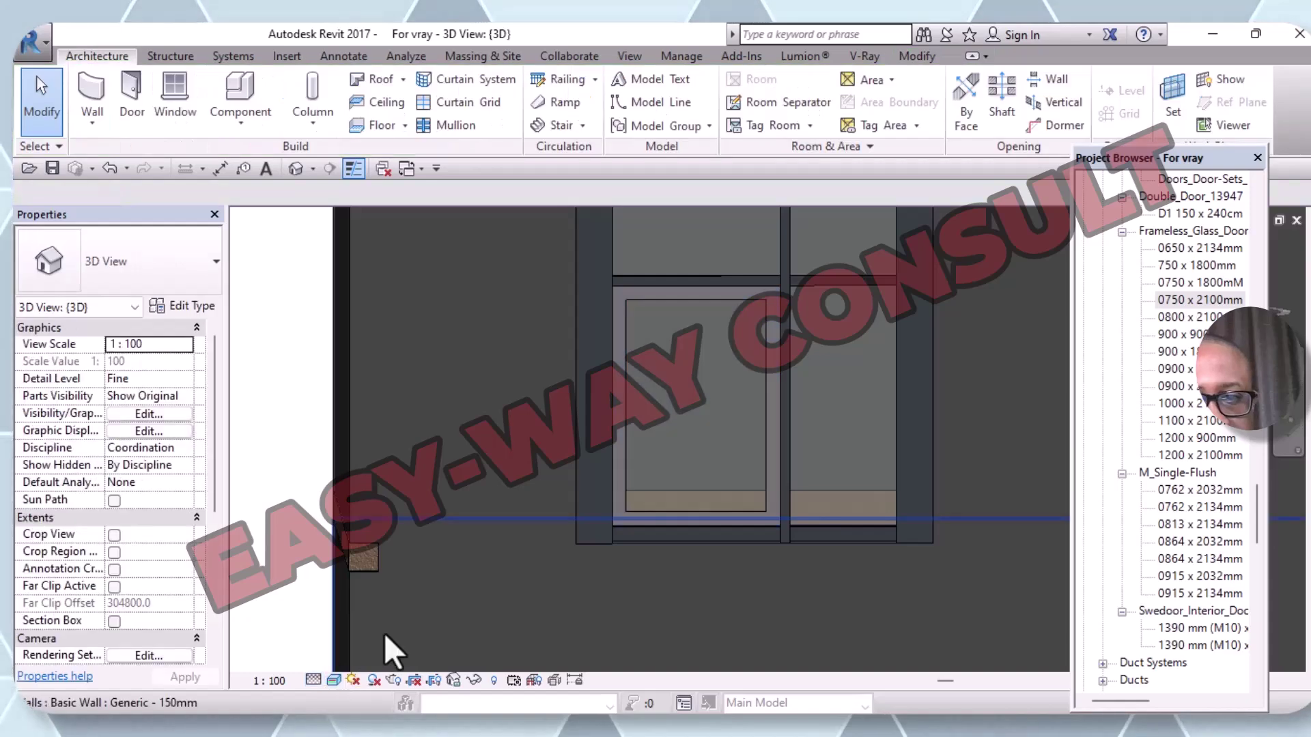
Step: Inspect the awning window within the whole curtain wall and check the mullion directly beneath it
{"action": "scroll", "coordinate": [695, 460], "scroll_direction": "down", "scroll_amount": 3}
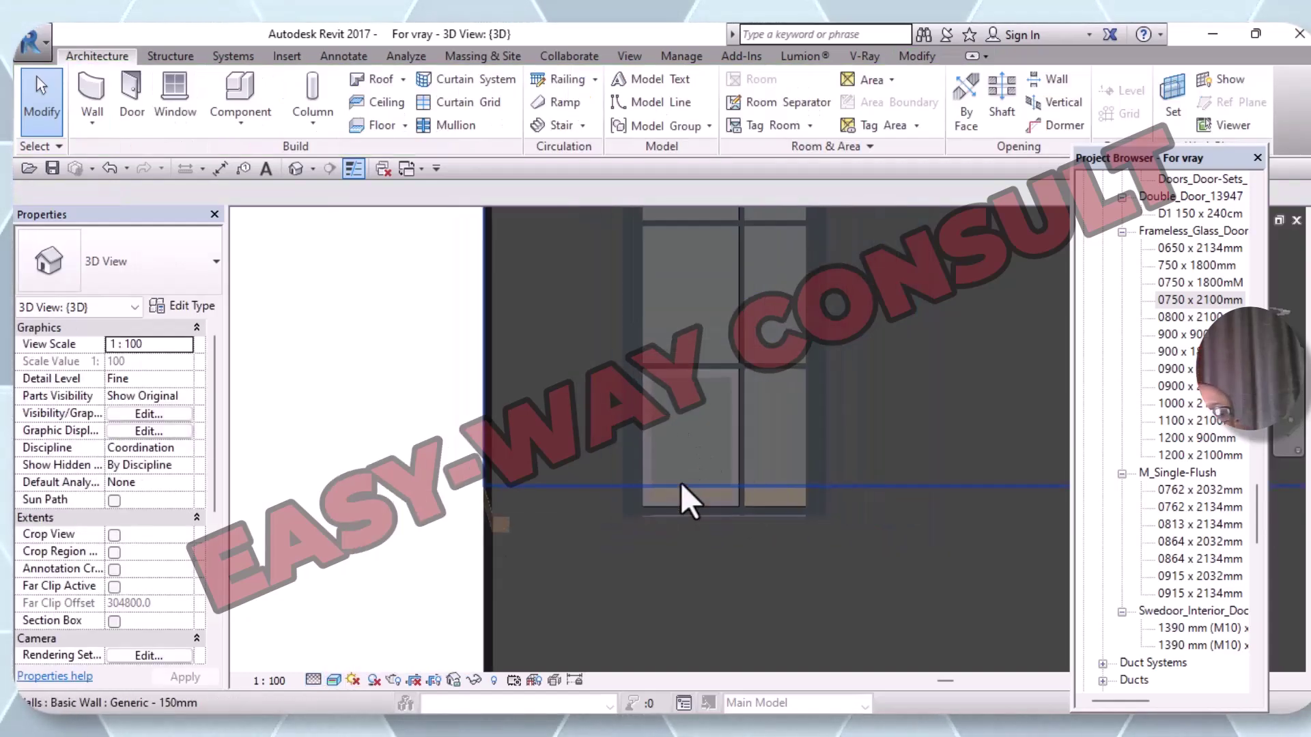
{"action": "middle_click_drag", "start_coordinate": [700, 468], "coordinate": [655, 546]}
{"action": "scroll", "coordinate": [609, 519], "scroll_direction": "down", "scroll_amount": 2}
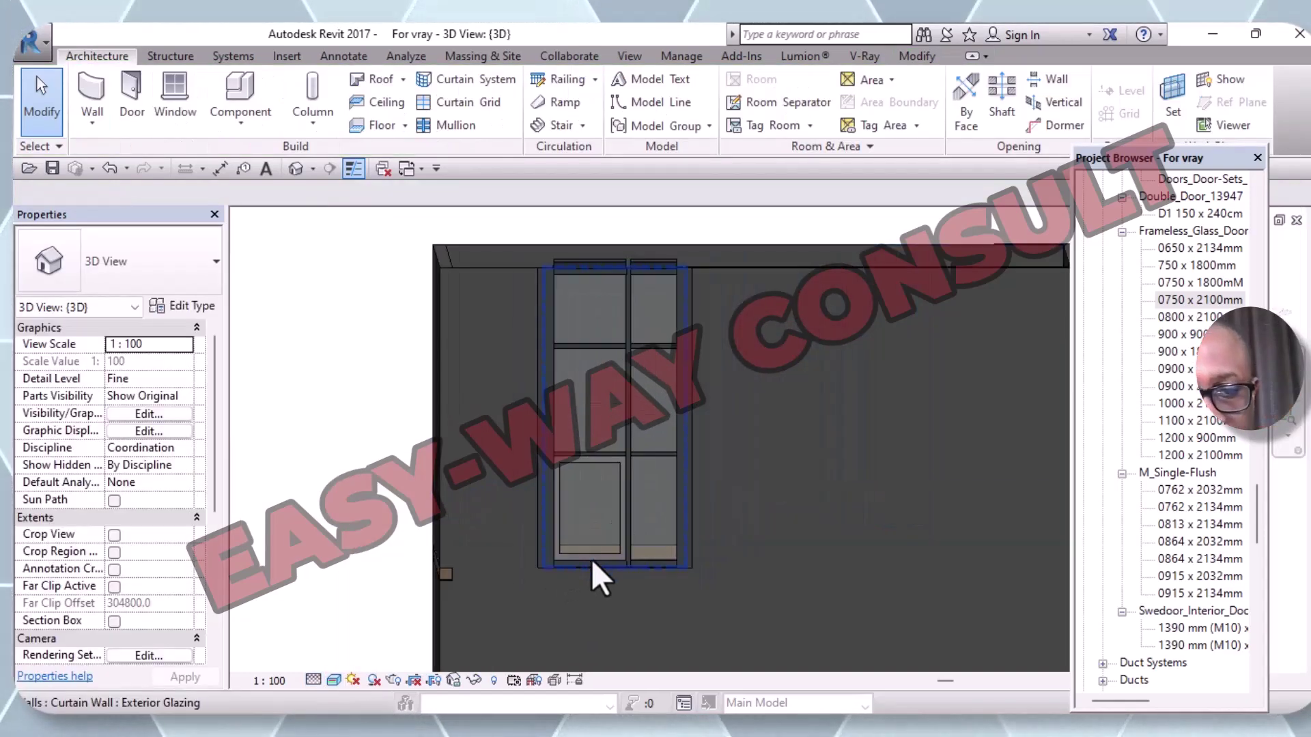
{"action": "scroll", "coordinate": [608, 552], "scroll_direction": "up", "scroll_amount": 5}
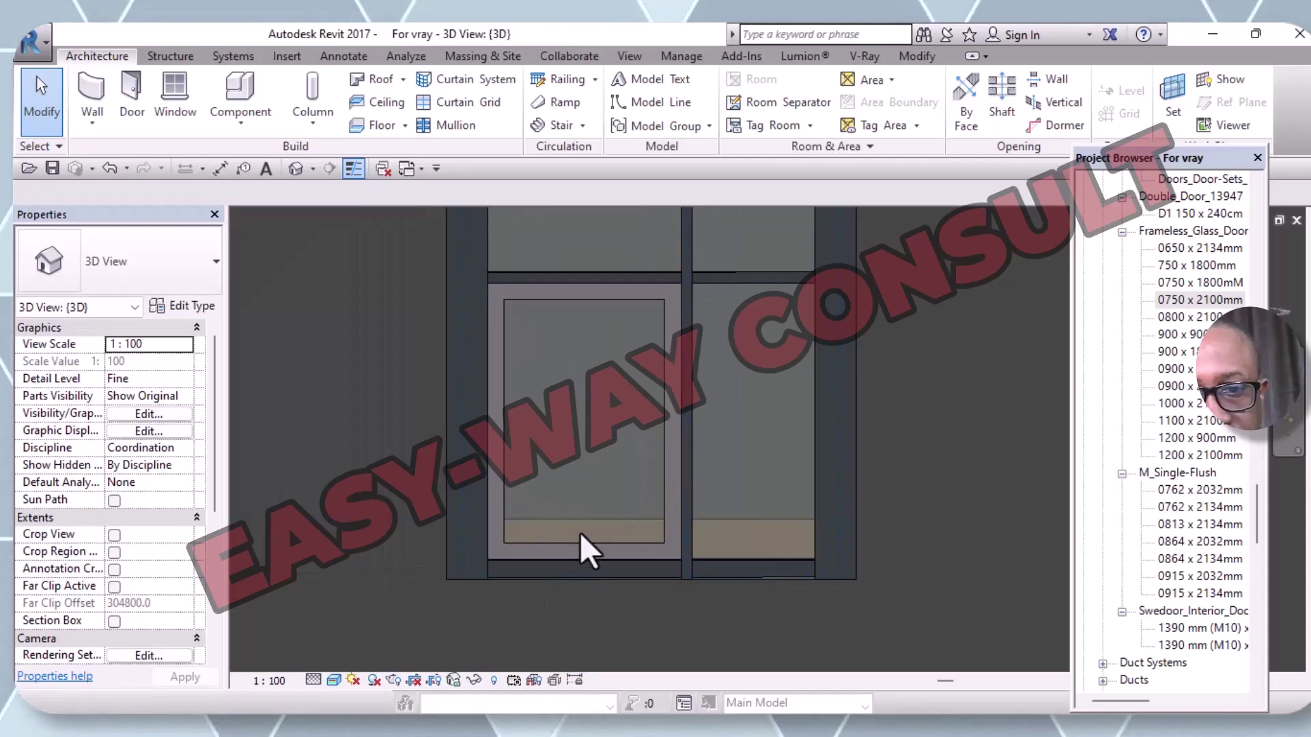
{"action": "left_click", "coordinate": [516, 573]}
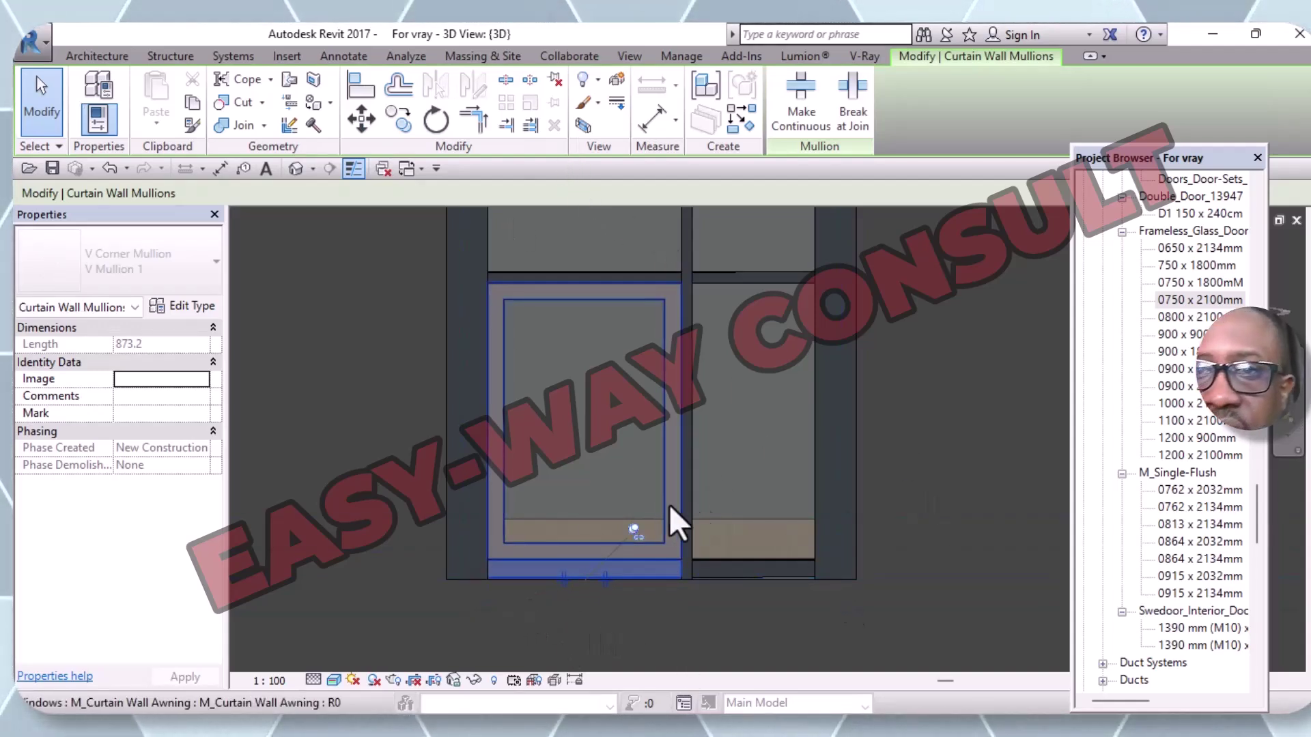
{"action": "left_click", "coordinate": [355, 456]}
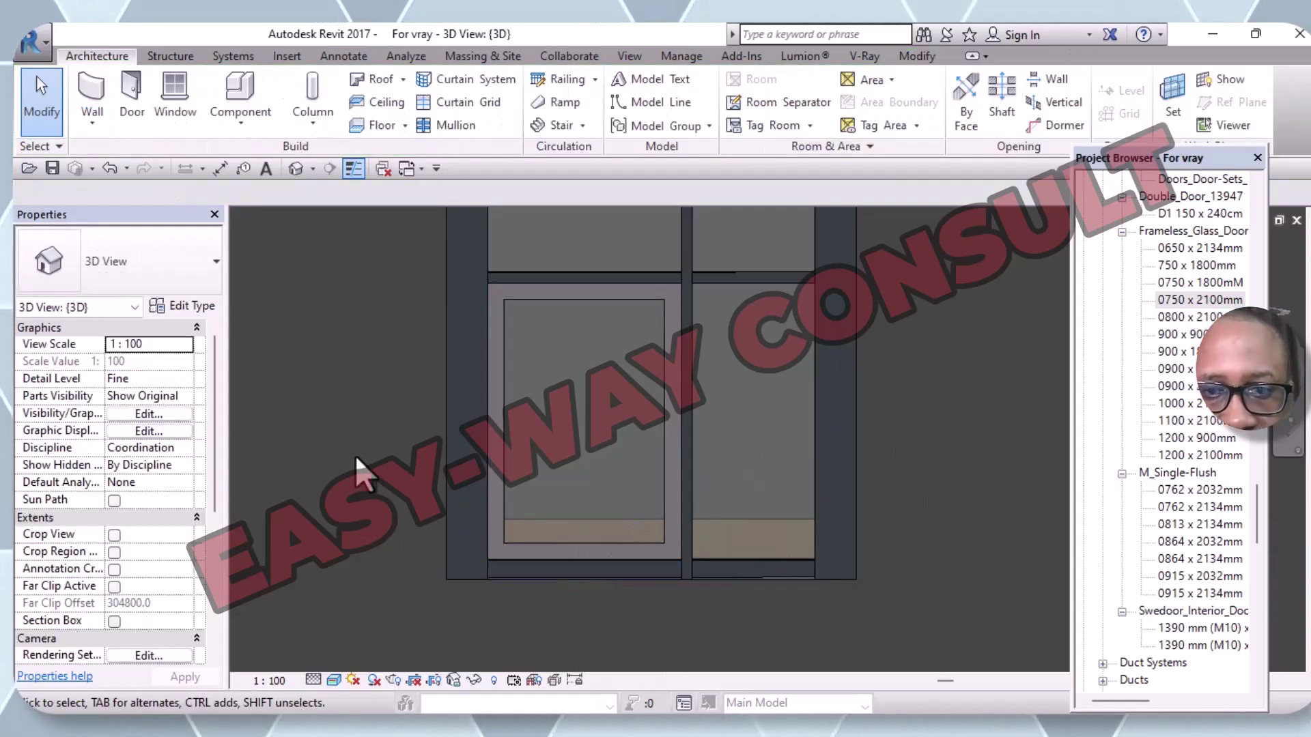